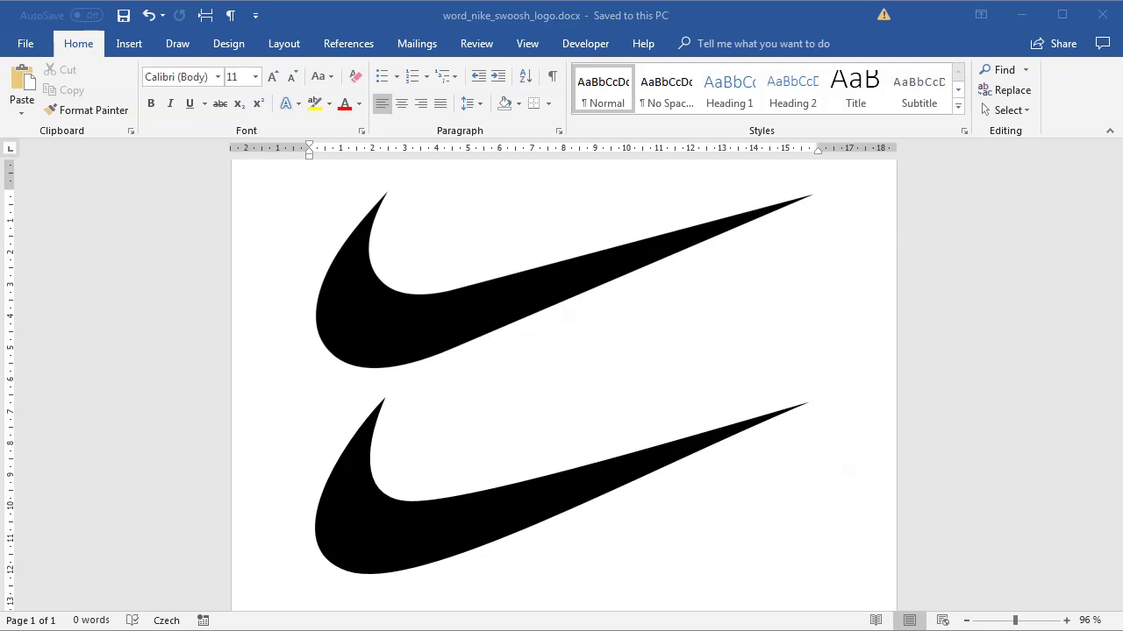
# Step: Select the swoosh picture and the traced swoosh shape in the example document
pyautogui.click(436, 316)
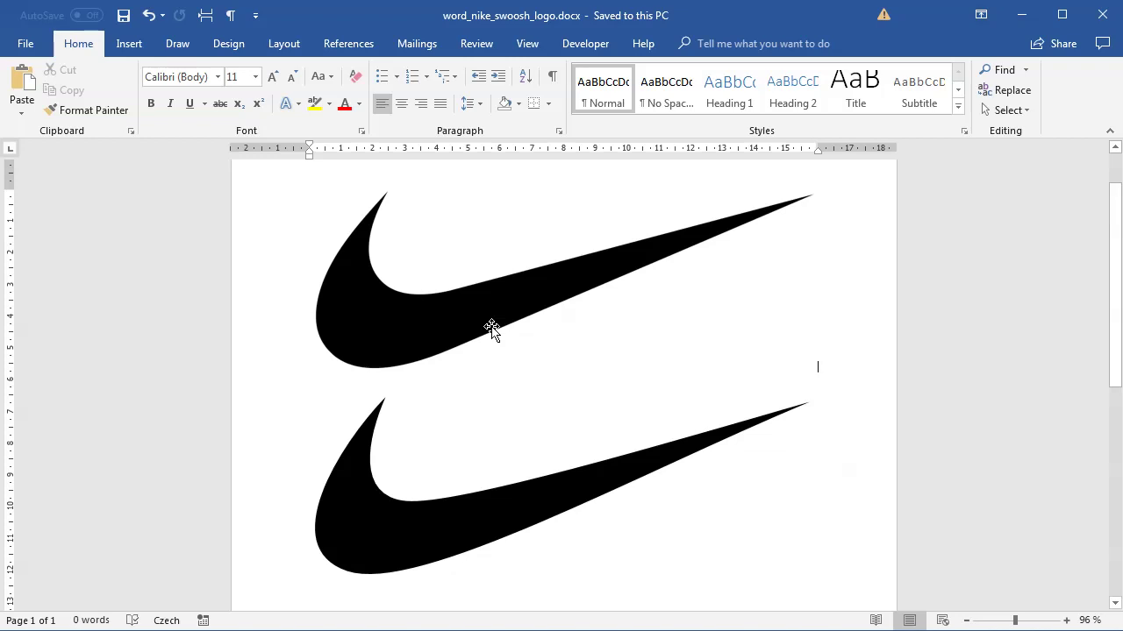
pyautogui.click(474, 300)
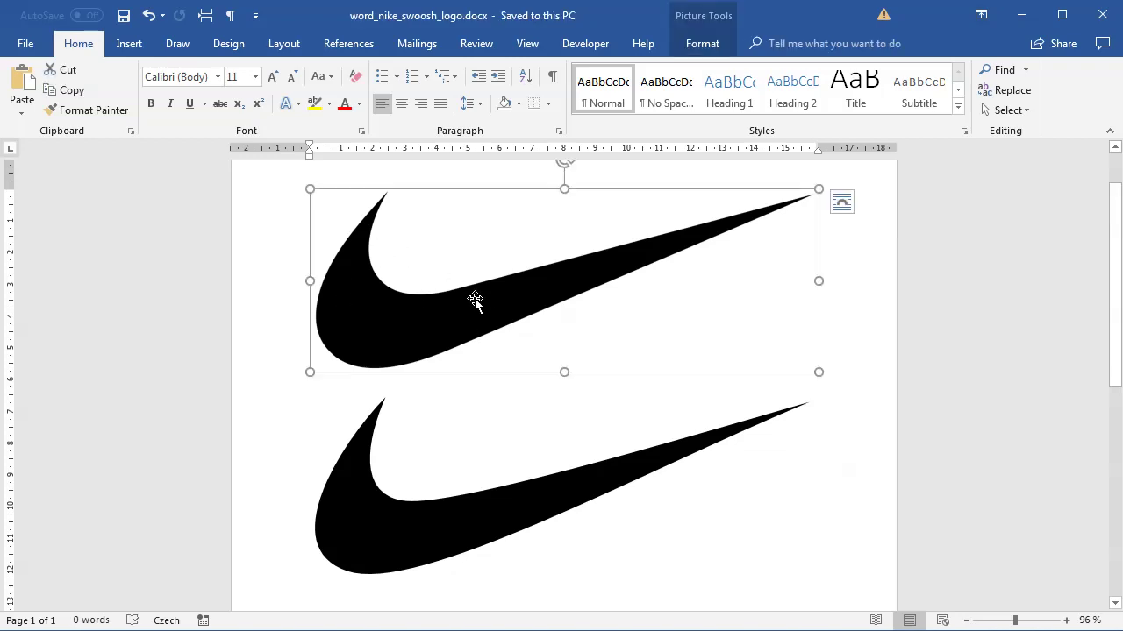
pyautogui.click(496, 521)
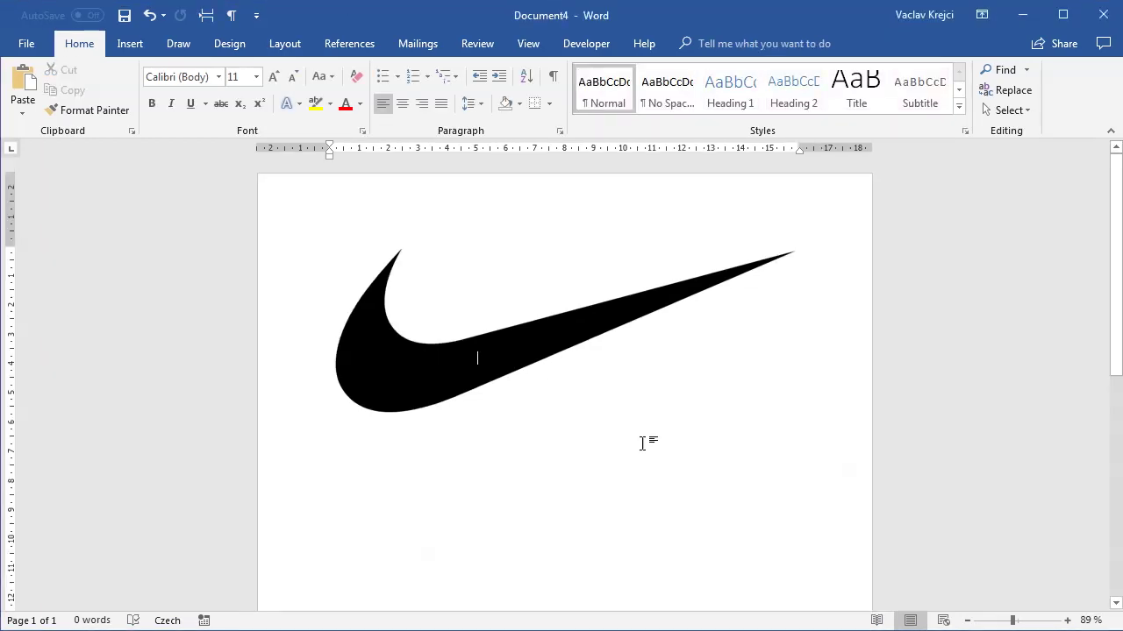
# Step: Recolor the swoosh picture in the new document to a light grey Washout
pyautogui.click(516, 366)
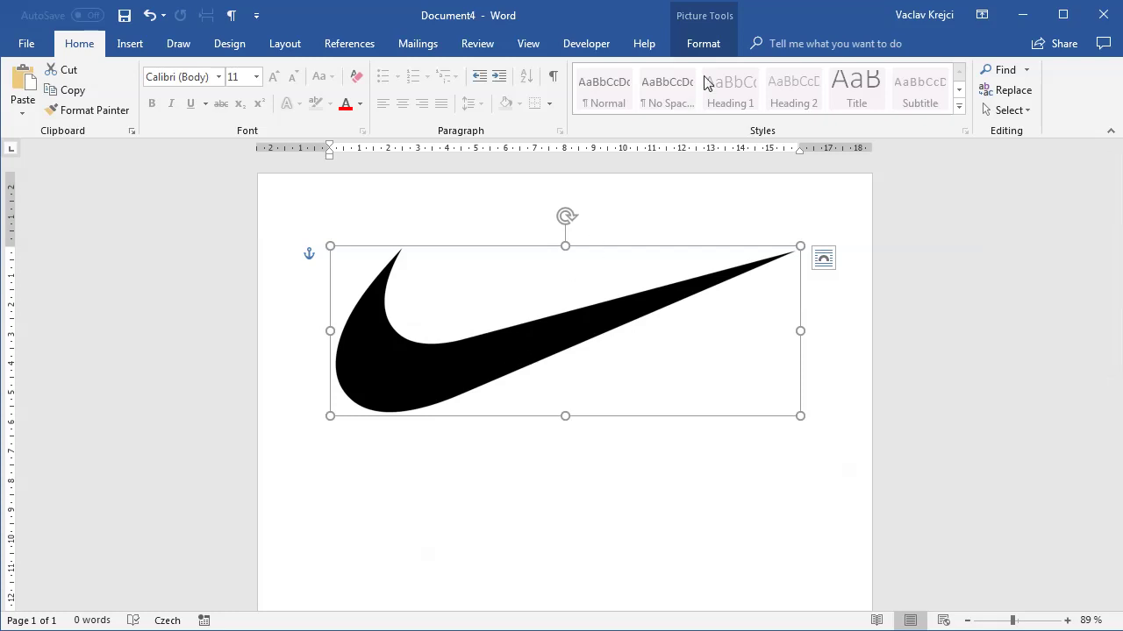
pyautogui.click(704, 44)
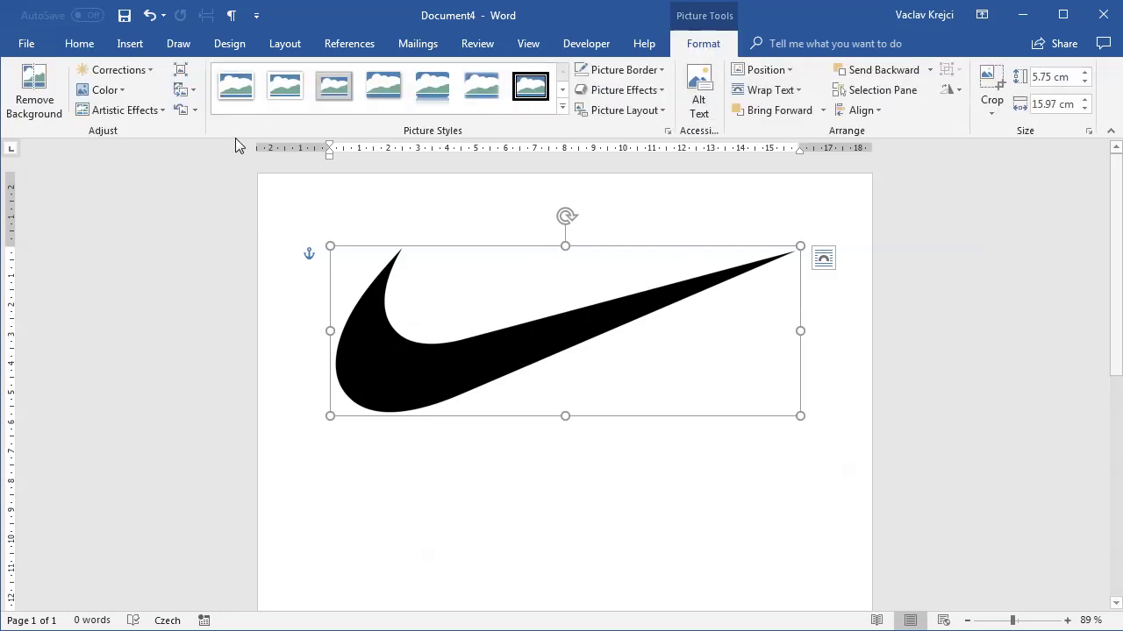
pyautogui.click(105, 90)
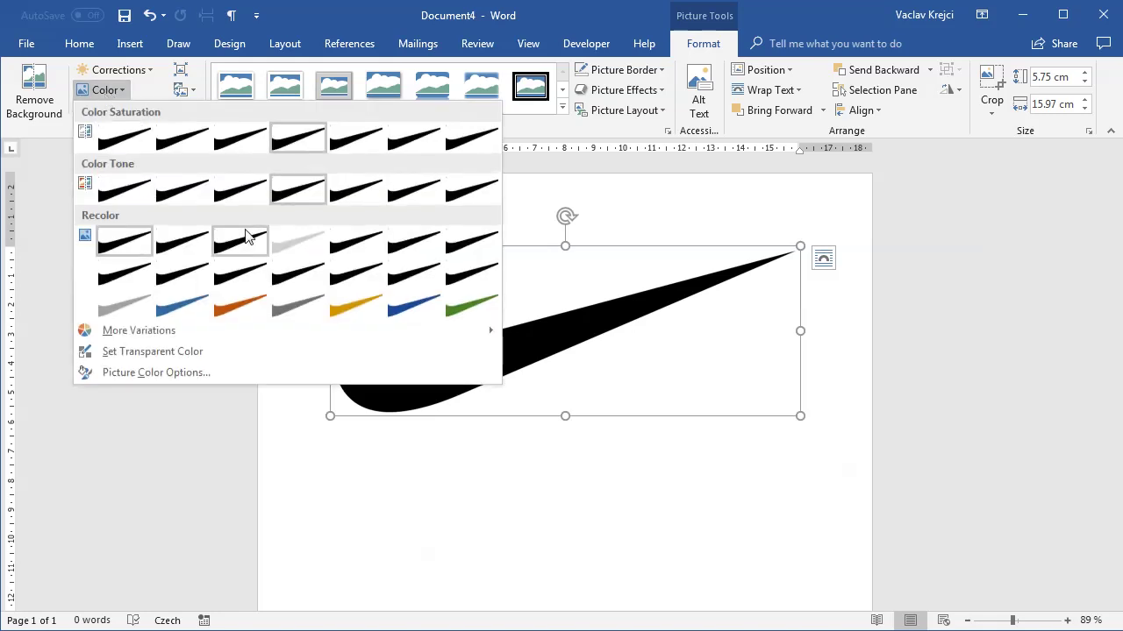
pyautogui.click(293, 238)
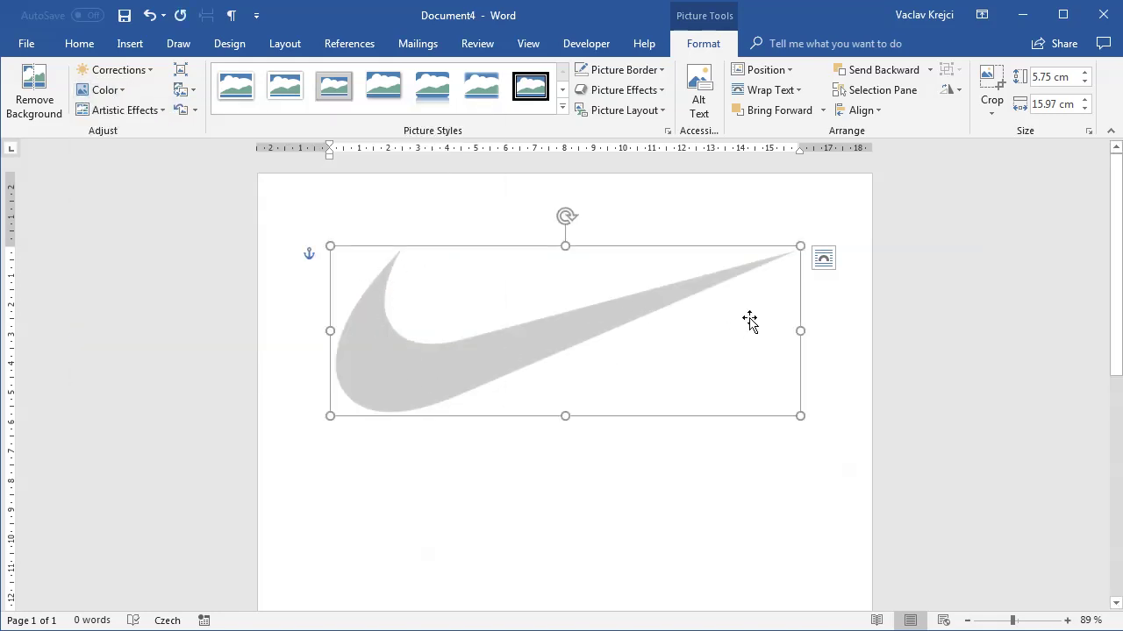
# Step: Deselect the picture and zoom the page in to 150%
pyautogui.click(656, 456)
pyautogui.click(1021, 621)
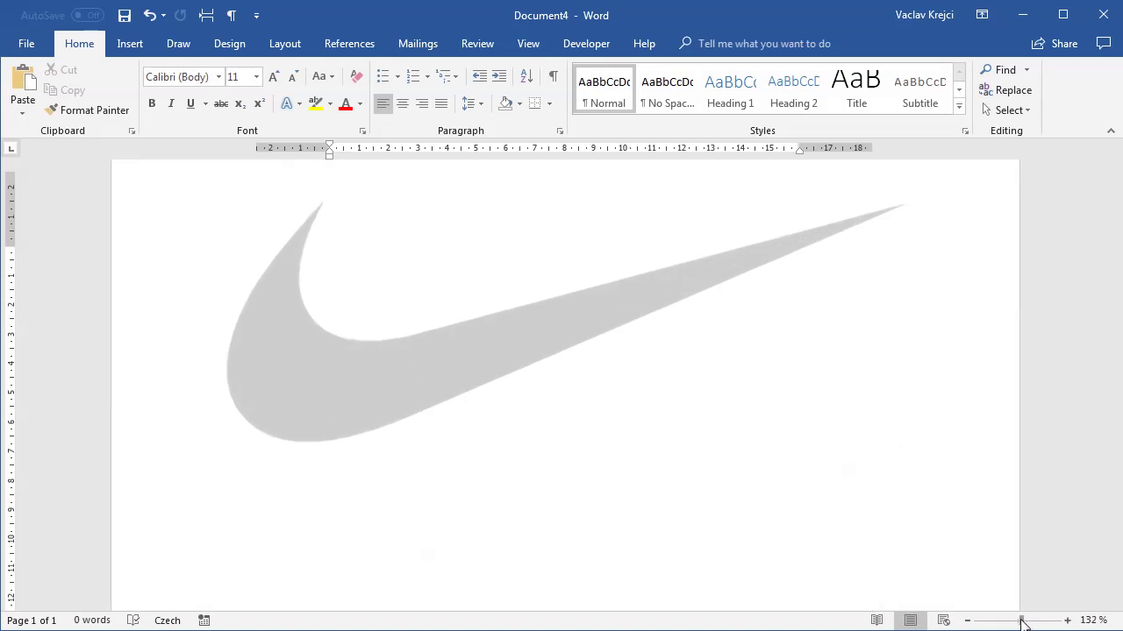
pyautogui.click(1066, 620)
pyautogui.click(1066, 620)
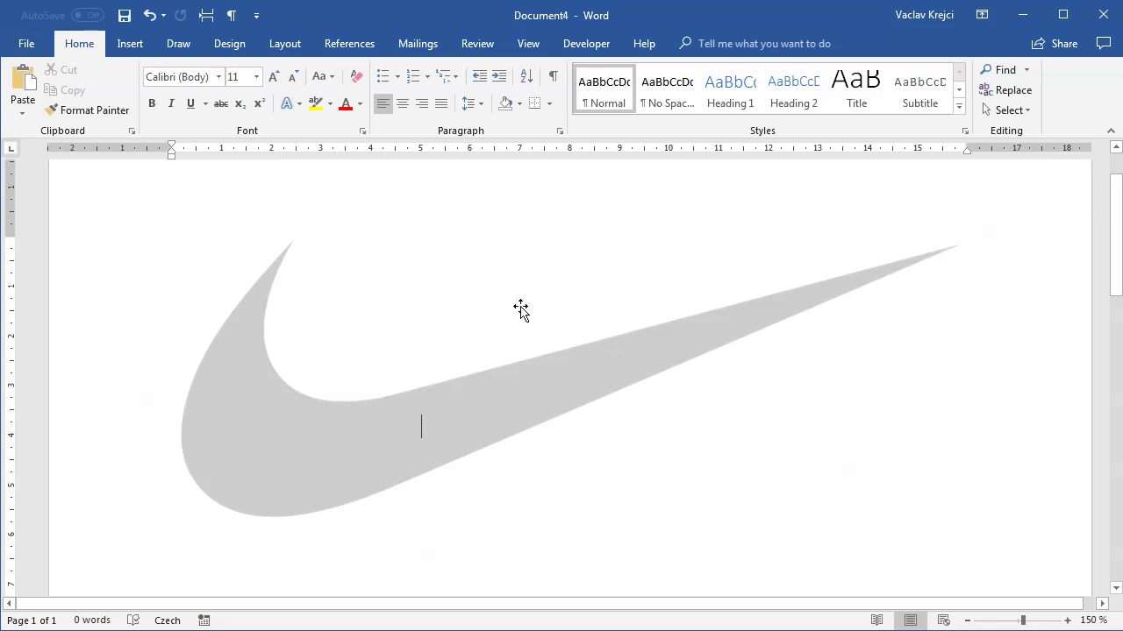
pyautogui.click(131, 45)
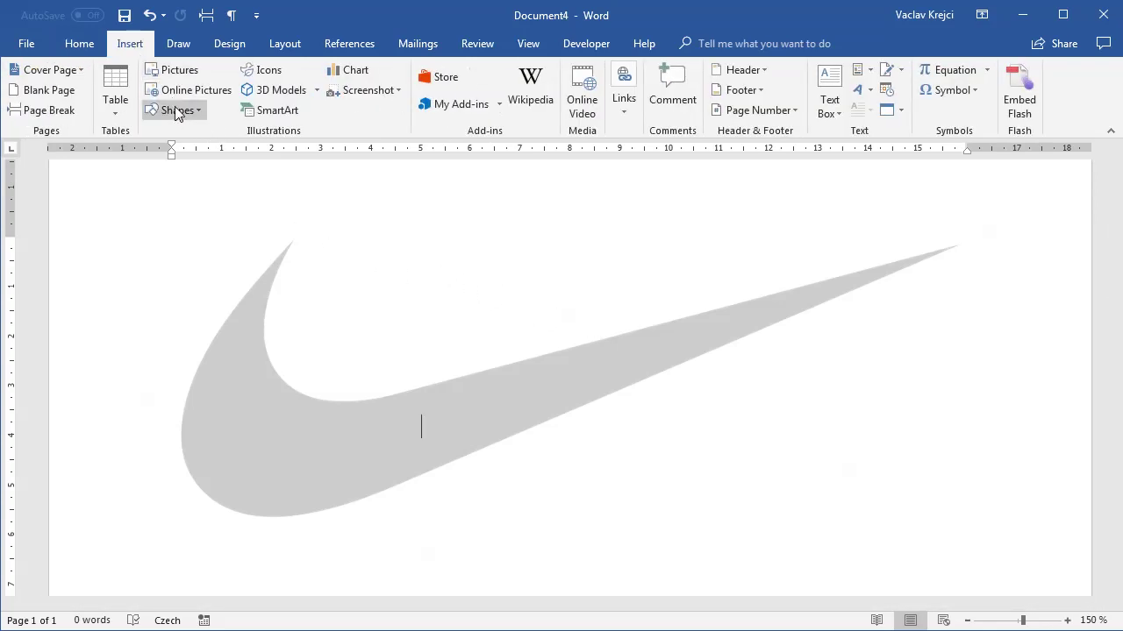
# Step: Draw a Freeform shape through the swoosh's top tip, inner curve and right tip, closing at the start
pyautogui.click(173, 110)
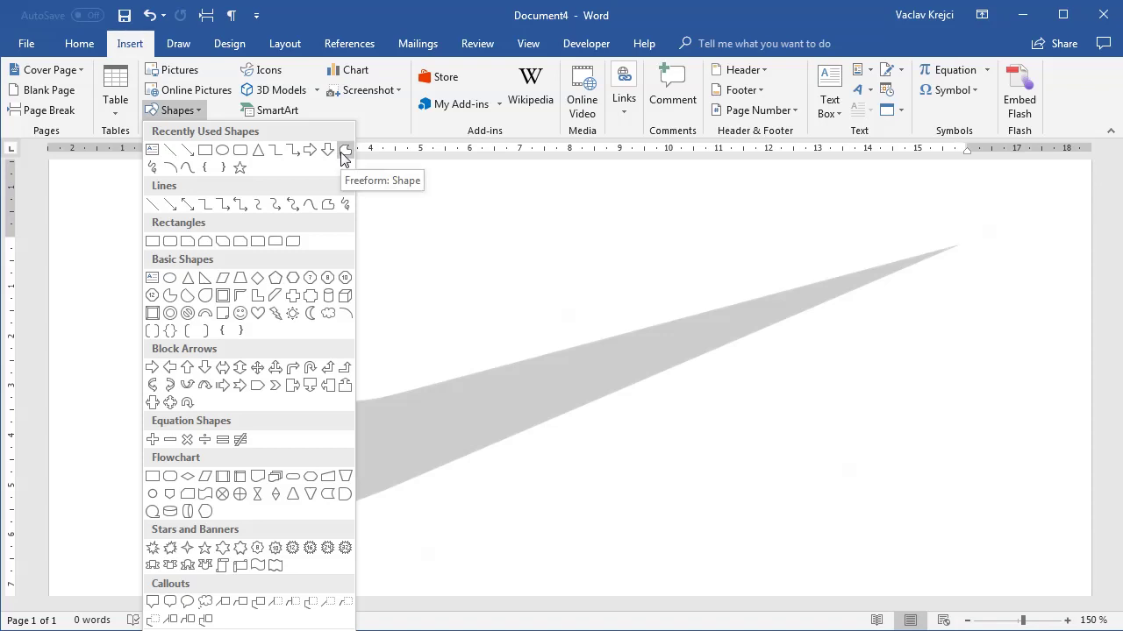
pyautogui.click(344, 153)
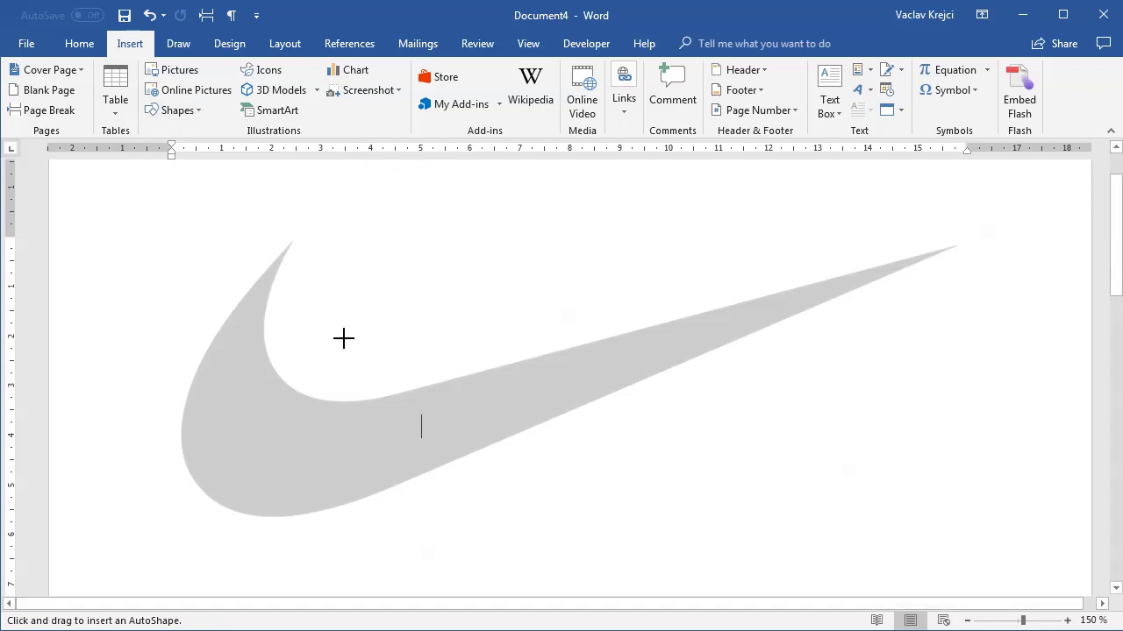
pyautogui.click(293, 238)
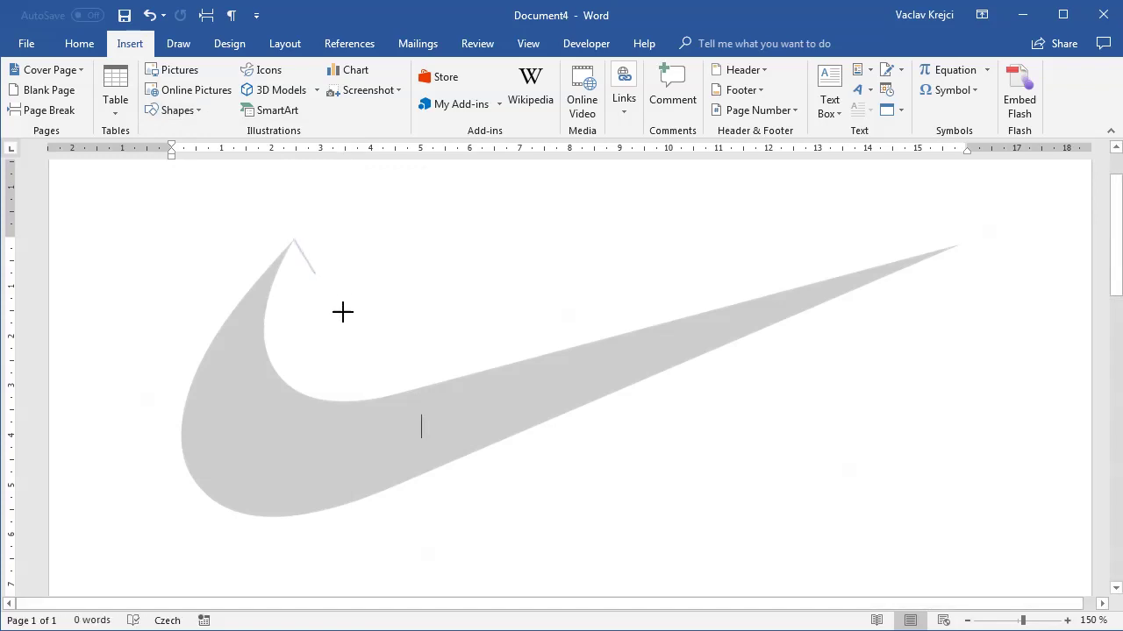
pyautogui.click(312, 397)
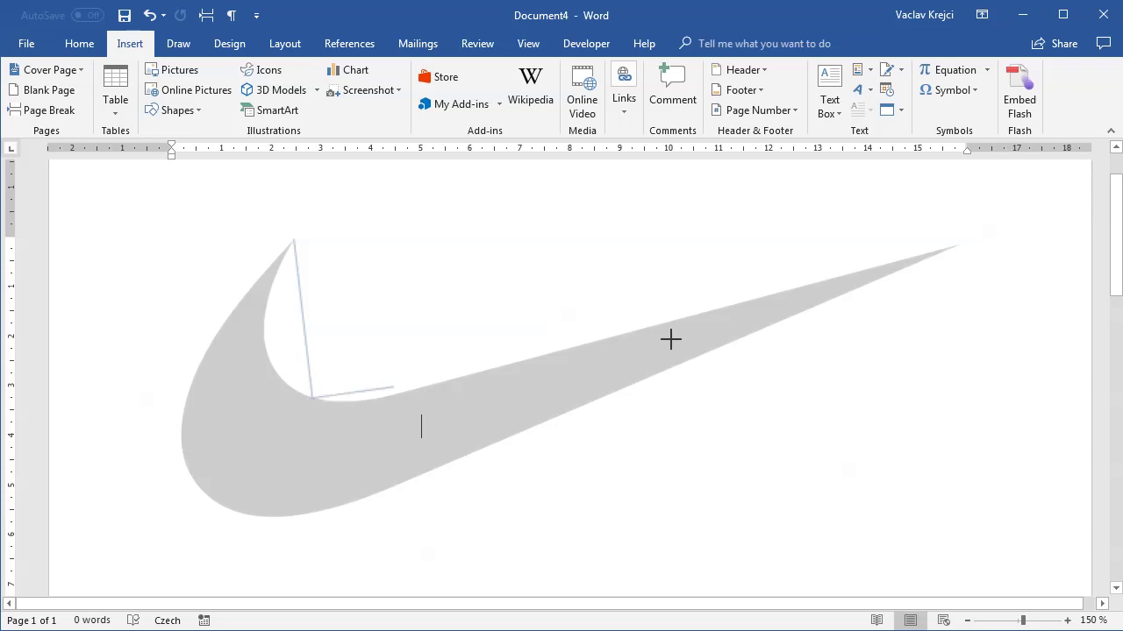
pyautogui.click(960, 245)
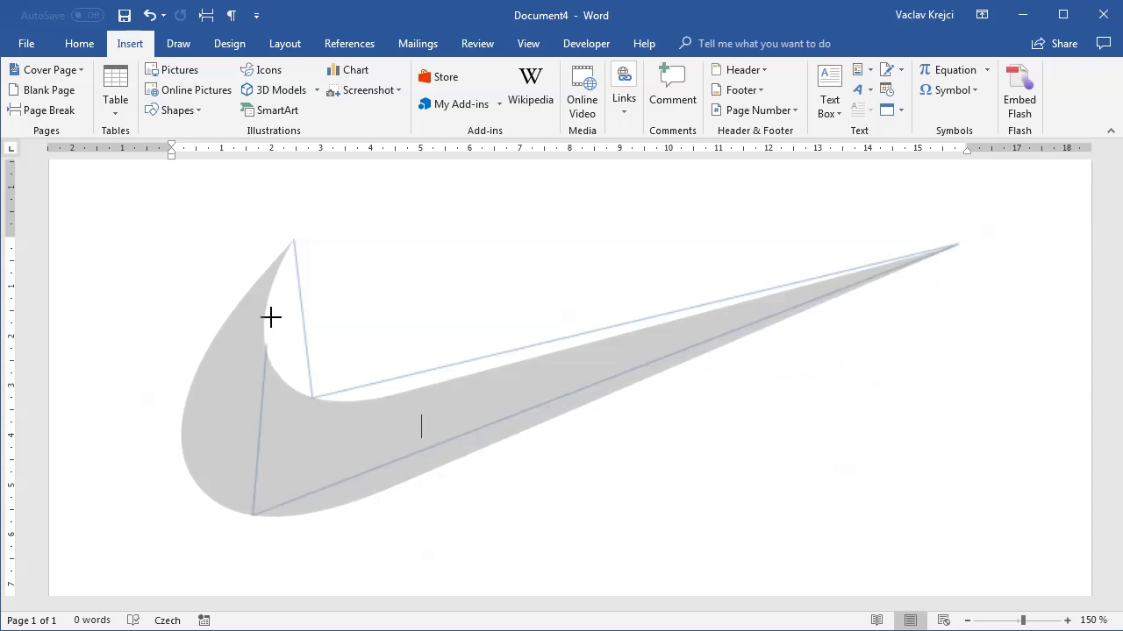
pyautogui.click(293, 242)
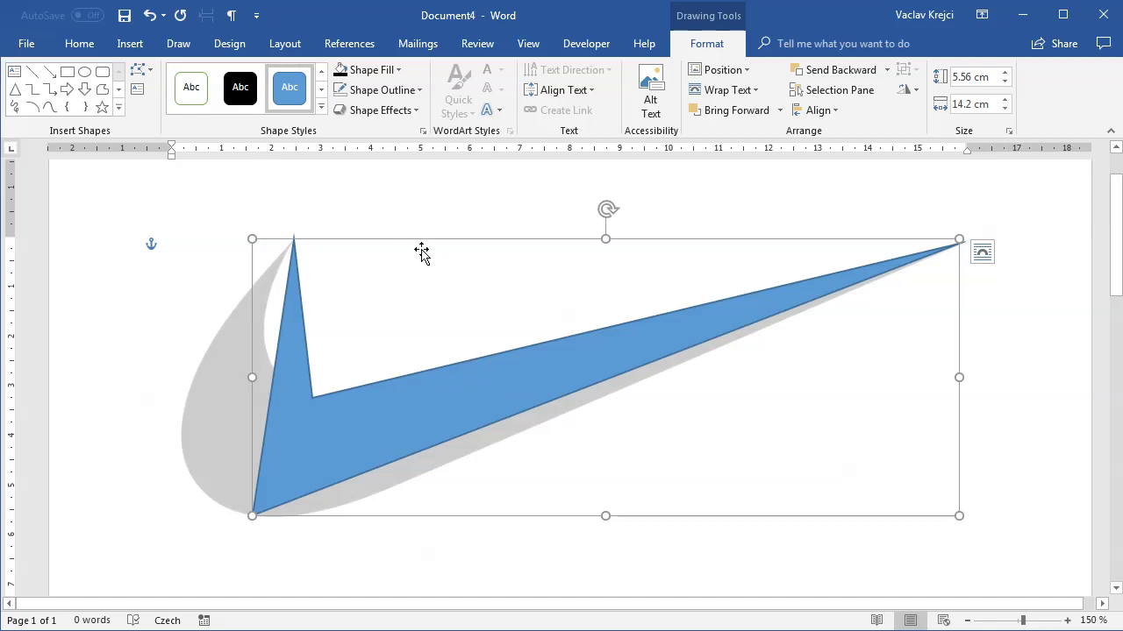
# Step: Remove the traced shape's outline and fill it black at 48% transparency
pyautogui.click(340, 91)
pyautogui.click(364, 70)
pyautogui.click(350, 71)
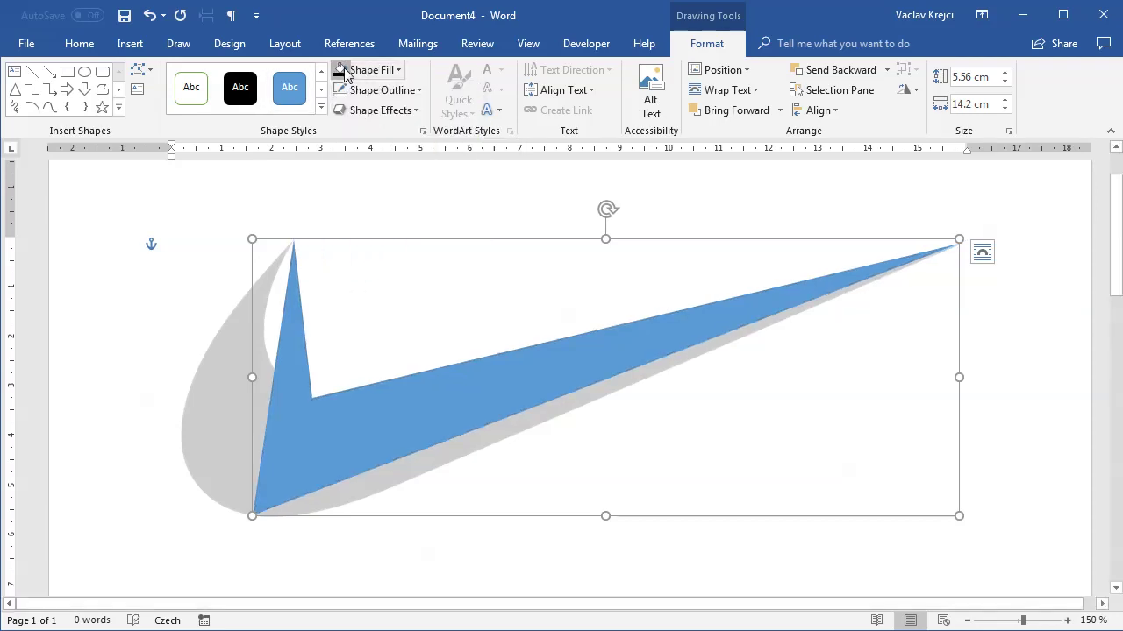
pyautogui.click(397, 70)
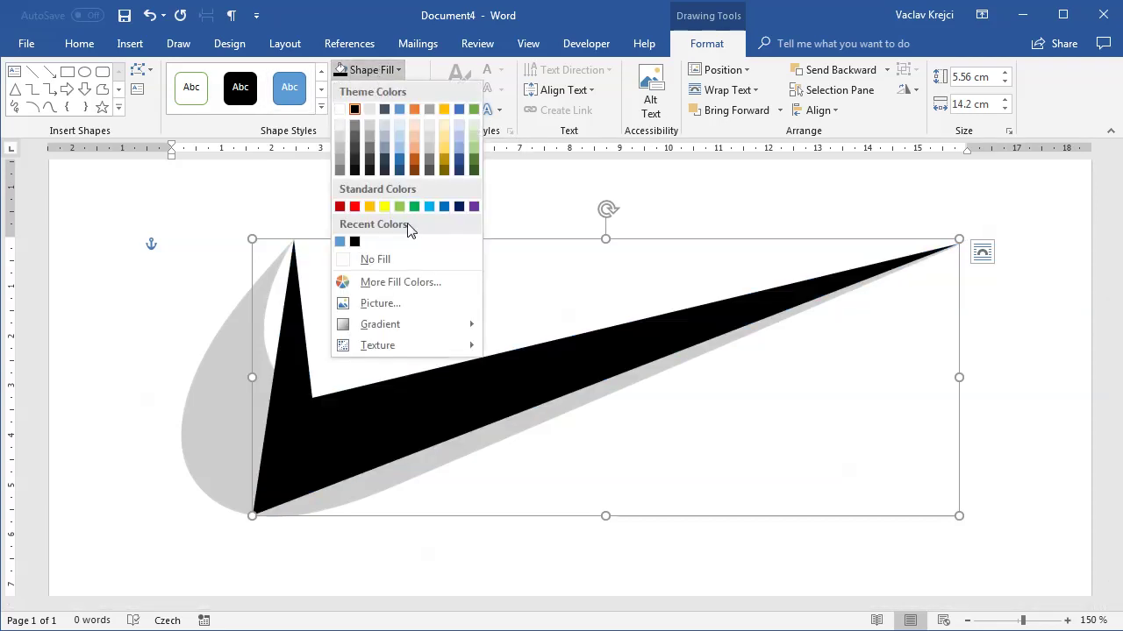
pyautogui.click(401, 282)
pyautogui.moveTo(629, 480); pyautogui.dragTo(680, 480)
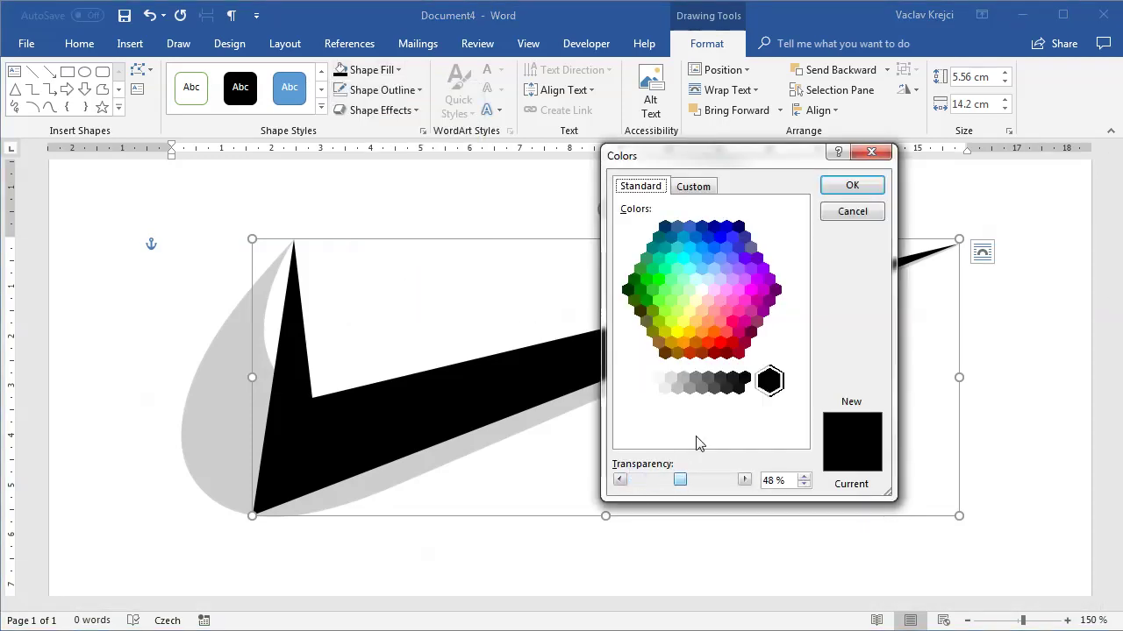
pyautogui.click(852, 185)
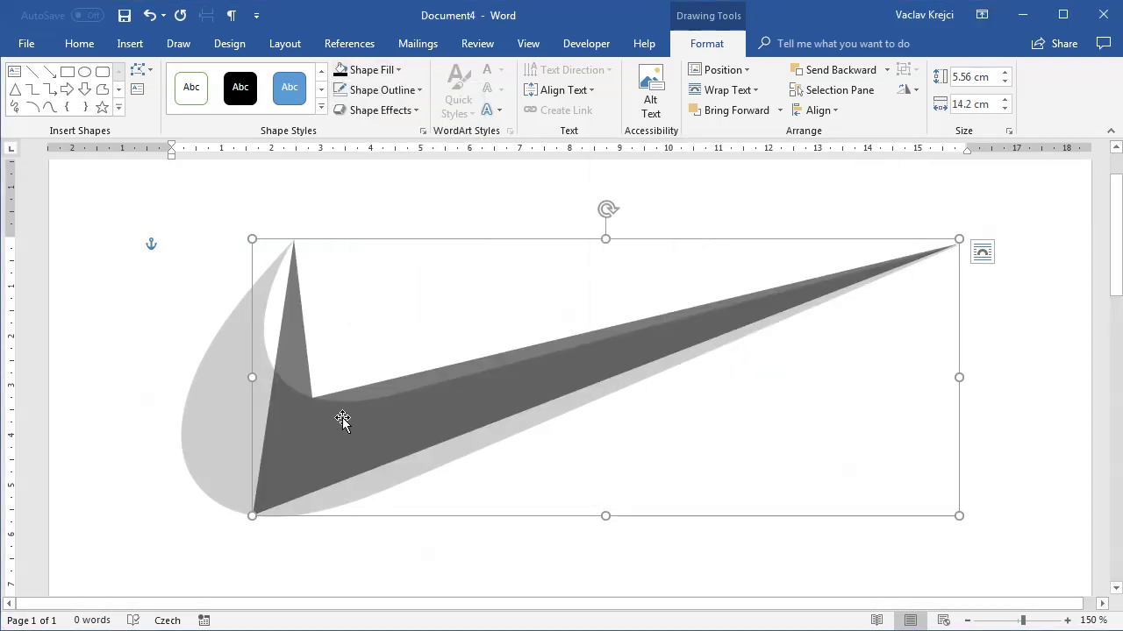
pyautogui.rightClick(363, 397)
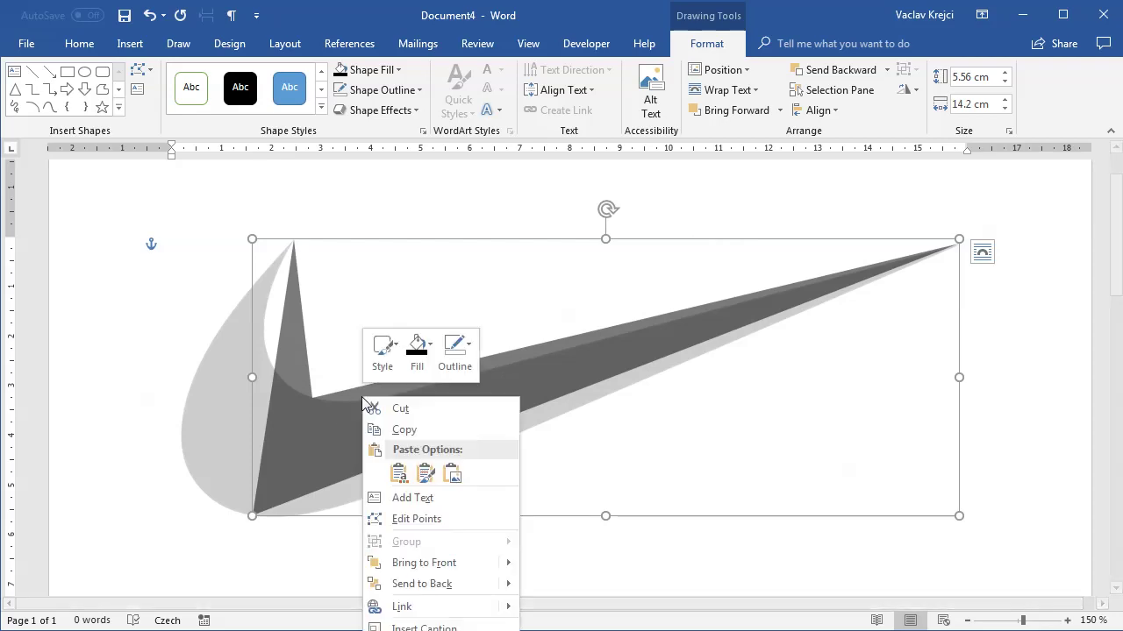
# Step: Convert the inner and bottom corner points of the traced shape to Smooth Points
pyautogui.click(448, 526)
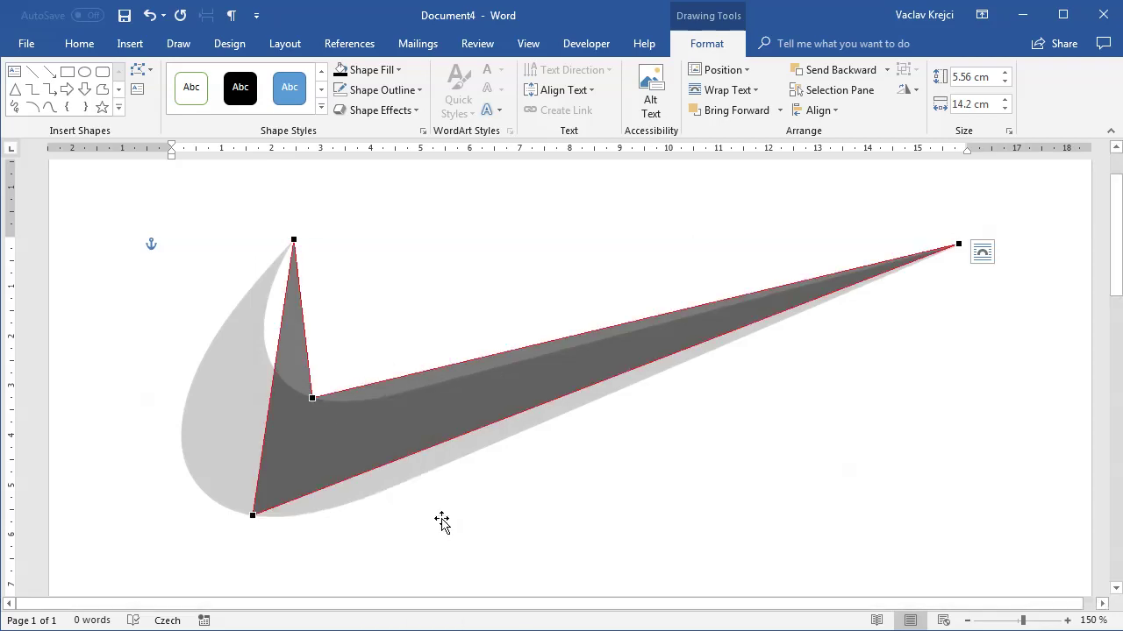
pyautogui.rightClick(311, 399)
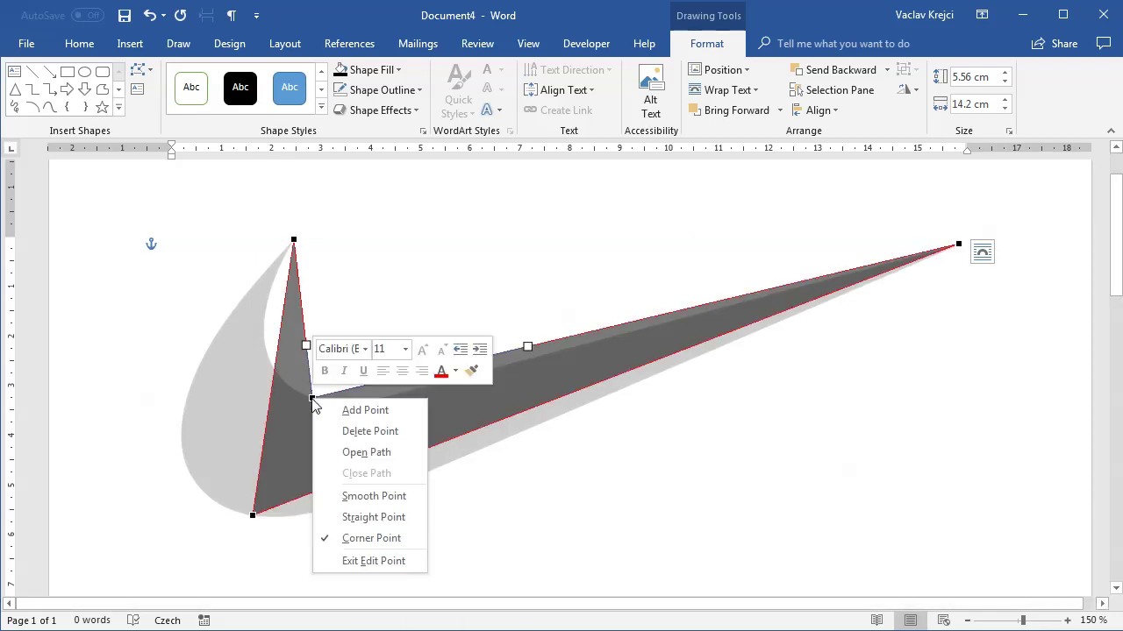
pyautogui.click(374, 497)
pyautogui.click(253, 515)
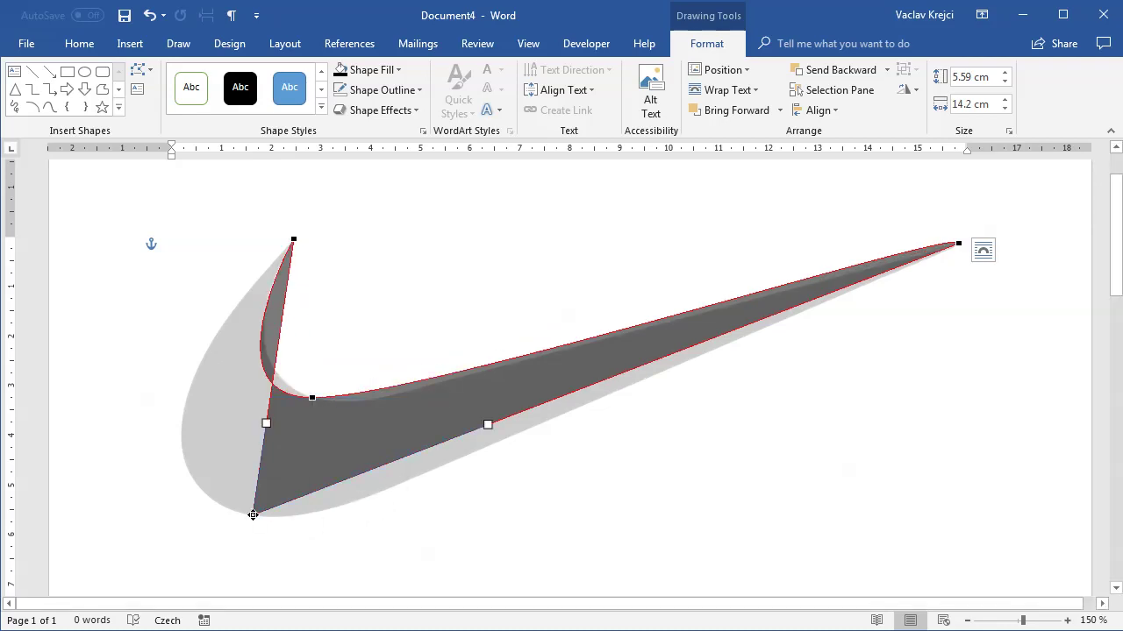
pyautogui.rightClick(253, 514)
pyautogui.click(316, 613)
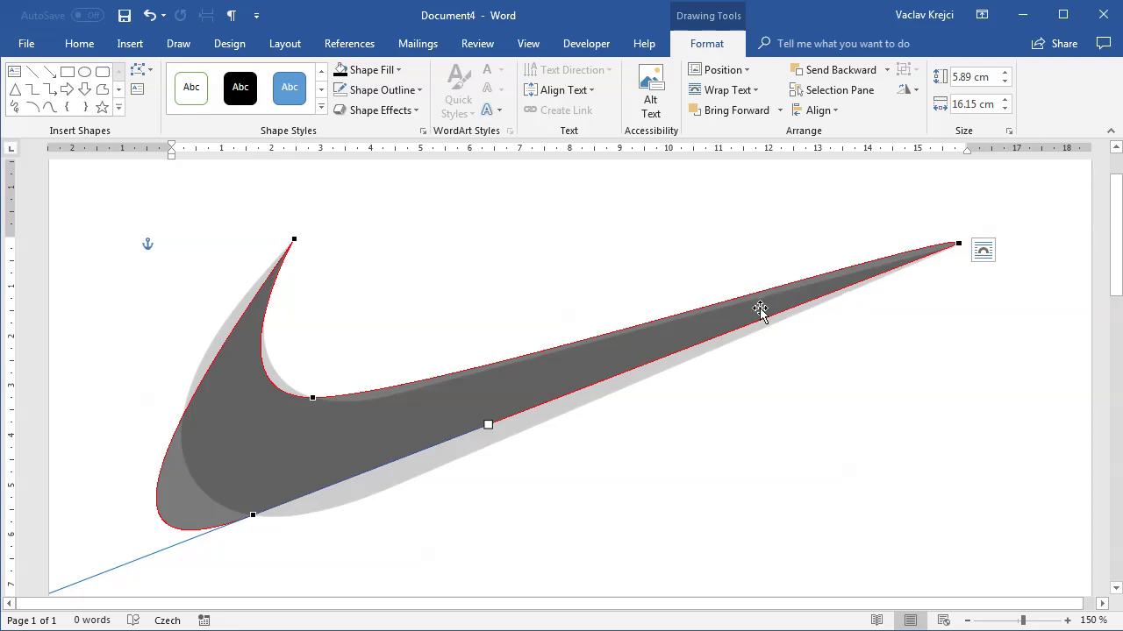
# Step: Drag the top point's tangent handles to bend and widen the swoosh's upper left edge
pyautogui.click(297, 239)
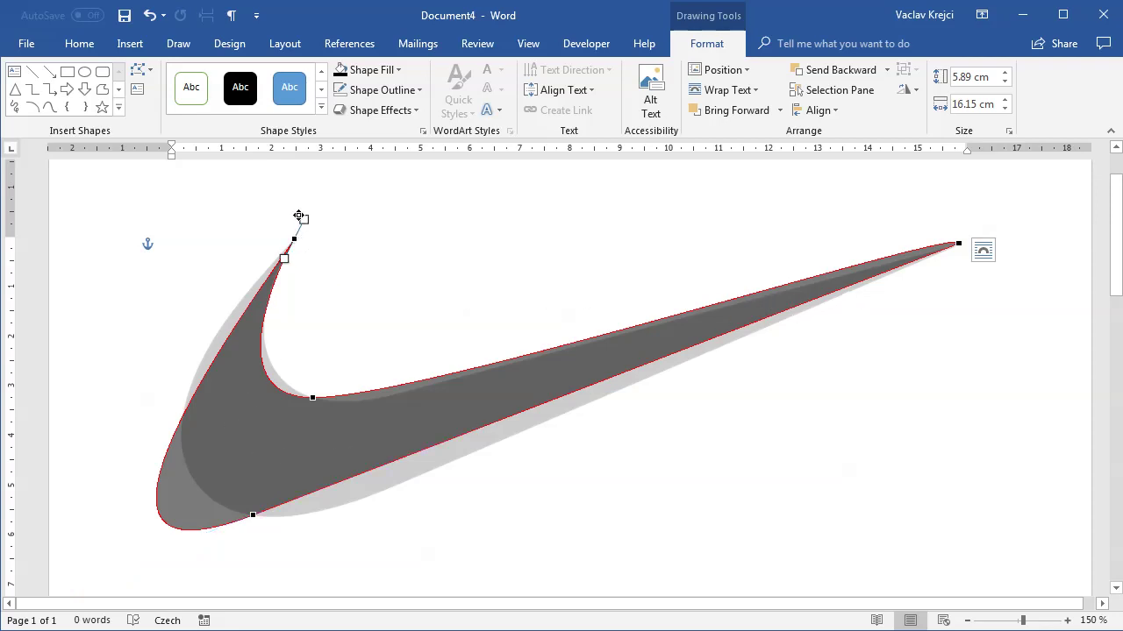
pyautogui.moveTo(296, 222); pyautogui.dragTo(285, 320)
pyautogui.moveTo(271, 263); pyautogui.dragTo(267, 311)
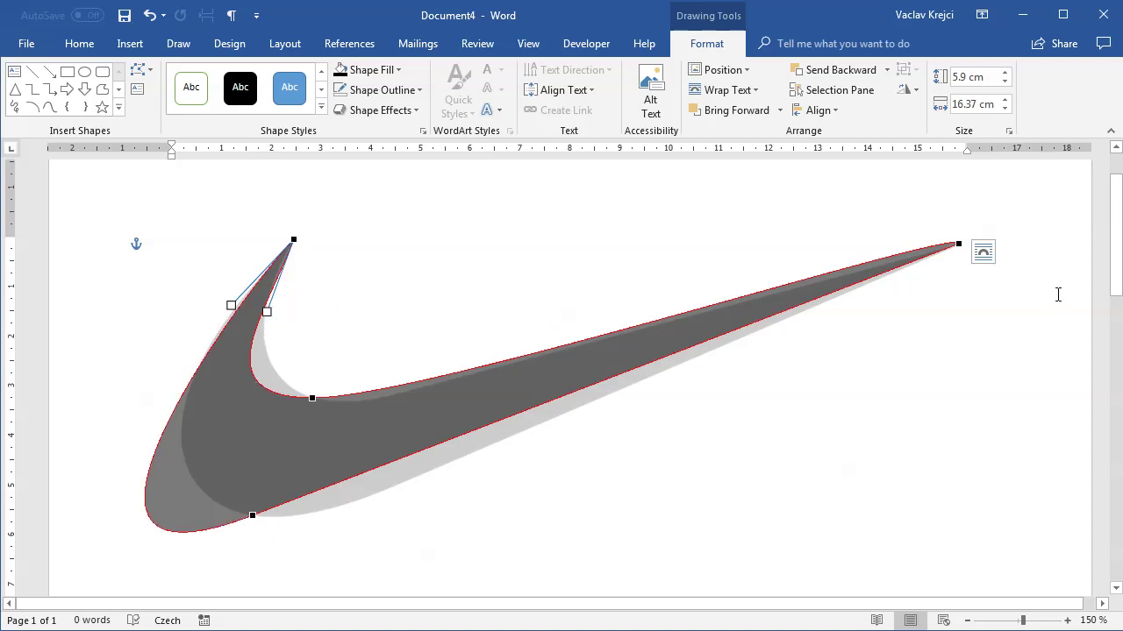
pyautogui.click(960, 244)
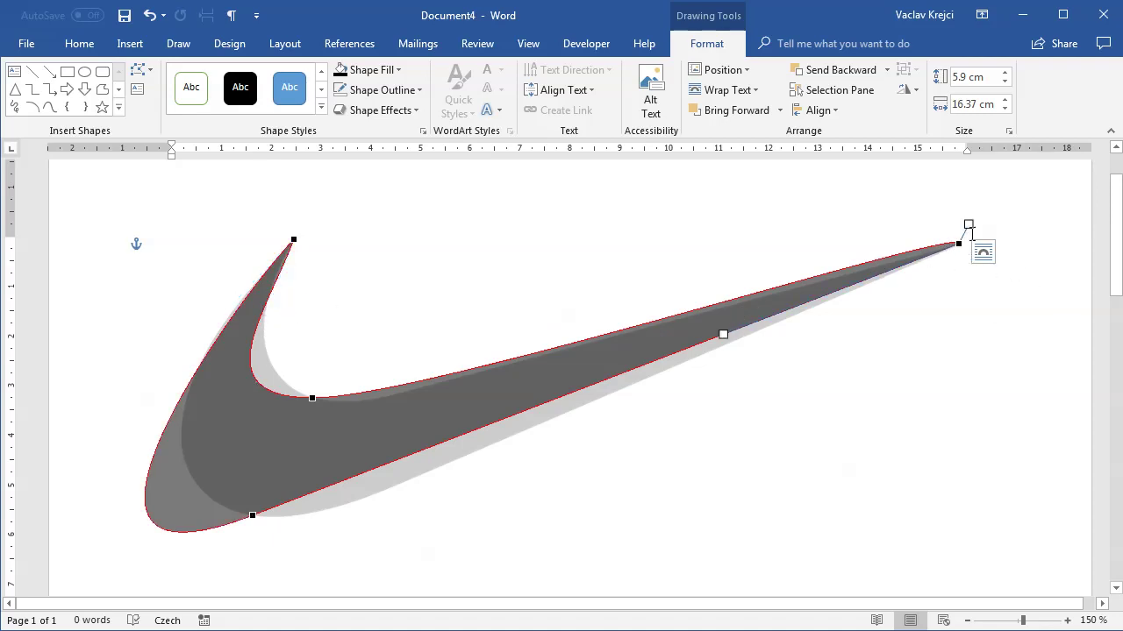
# Step: Reshape the edges near the right tip and reposition the bottom point to match the outline
pyautogui.moveTo(969, 224); pyautogui.dragTo(698, 309)
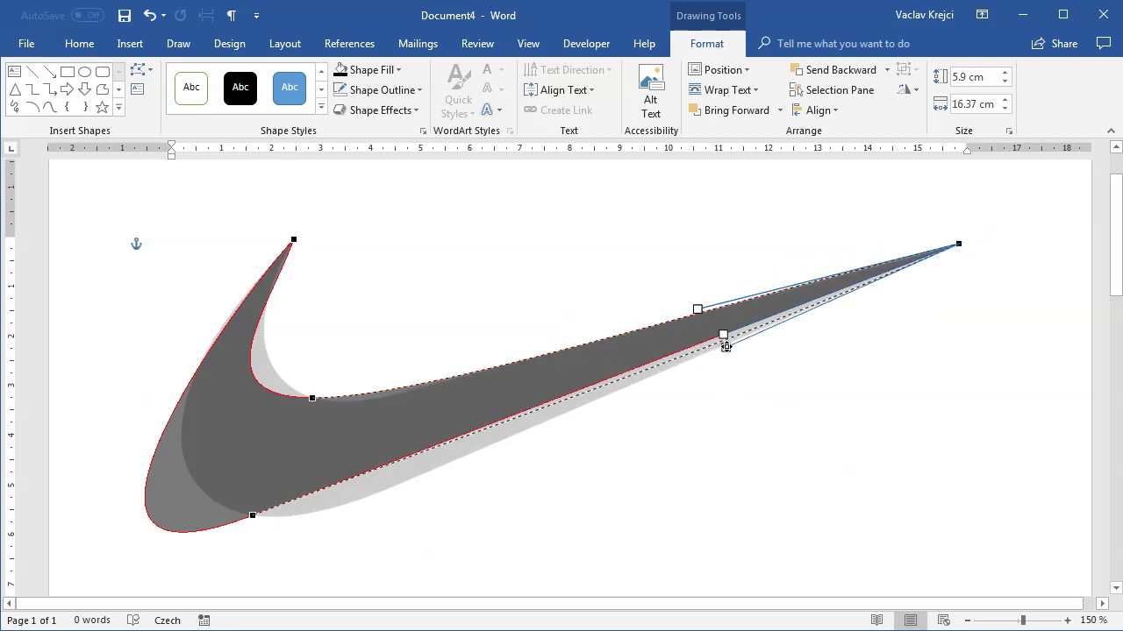
pyautogui.moveTo(727, 349); pyautogui.dragTo(737, 366)
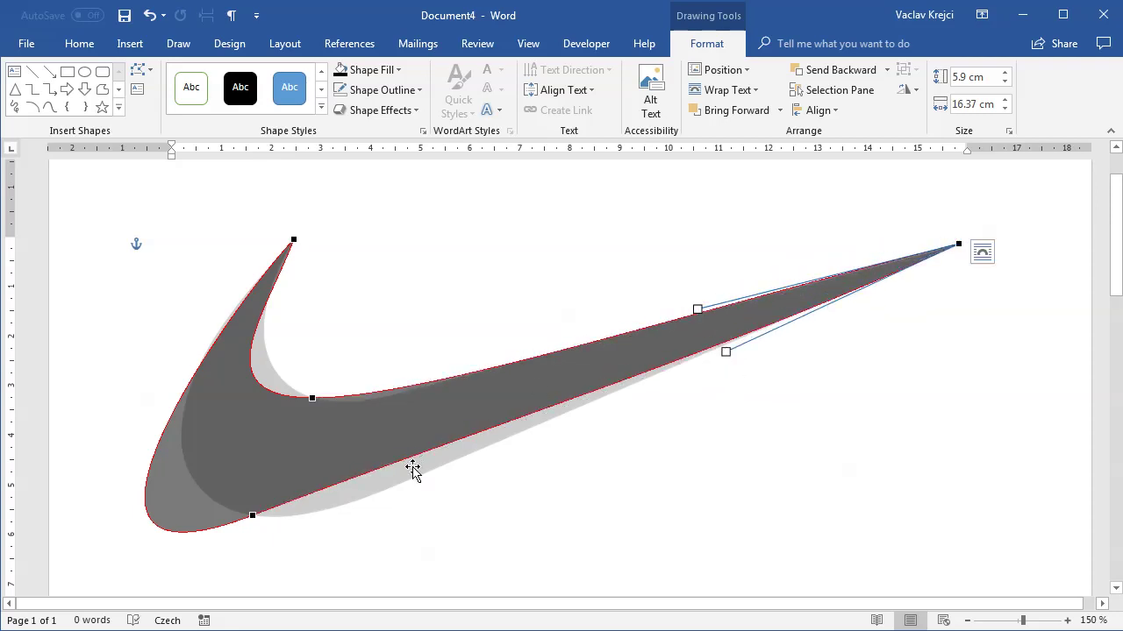
pyautogui.moveTo(255, 514); pyautogui.dragTo(293, 514)
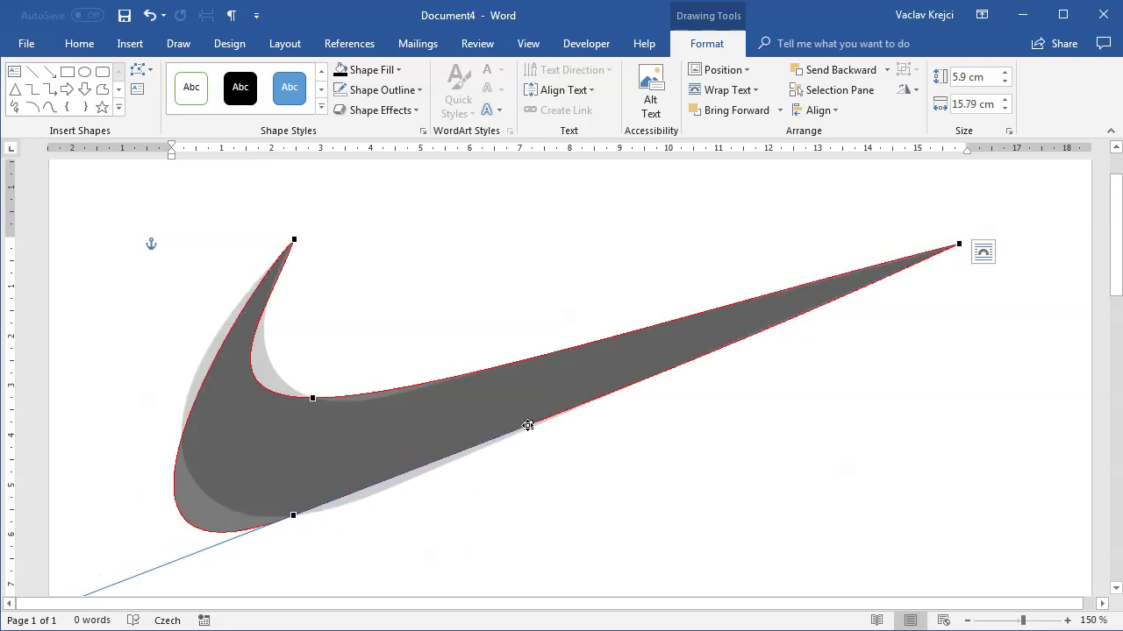
pyautogui.moveTo(528, 426); pyautogui.dragTo(474, 500)
pyautogui.moveTo(292, 516); pyautogui.dragTo(267, 509)
# Step: Reshape the inner bend curve and deepen the lower curve near the bottom point
pyautogui.click(314, 401)
pyautogui.moveTo(423, 399); pyautogui.dragTo(392, 411)
pyautogui.moveTo(313, 399); pyautogui.dragTo(318, 397)
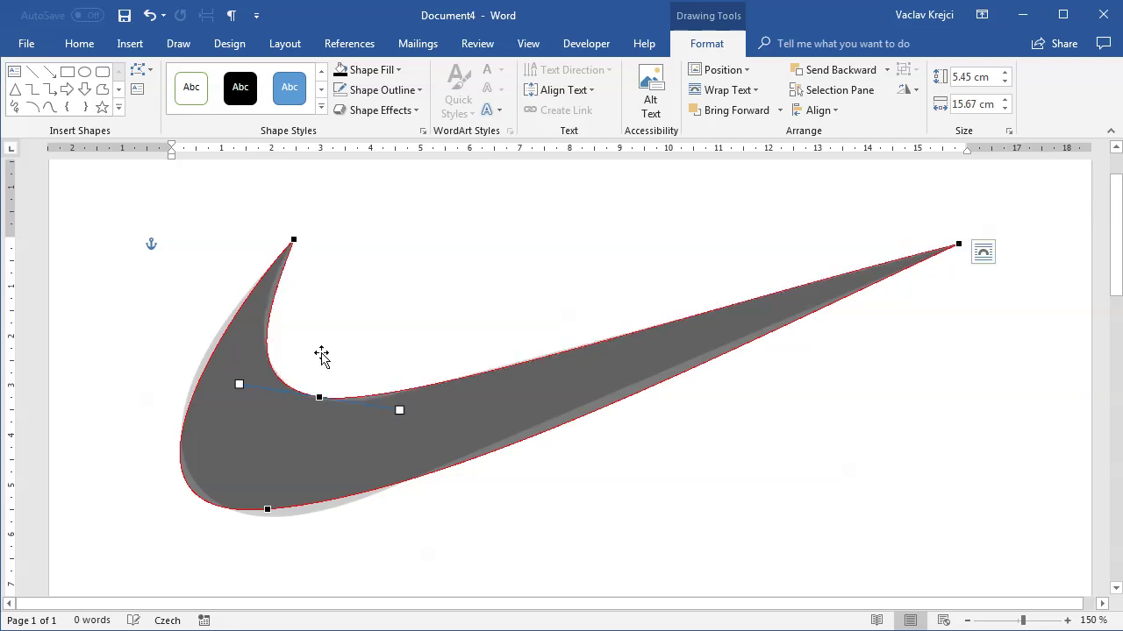
pyautogui.click(293, 241)
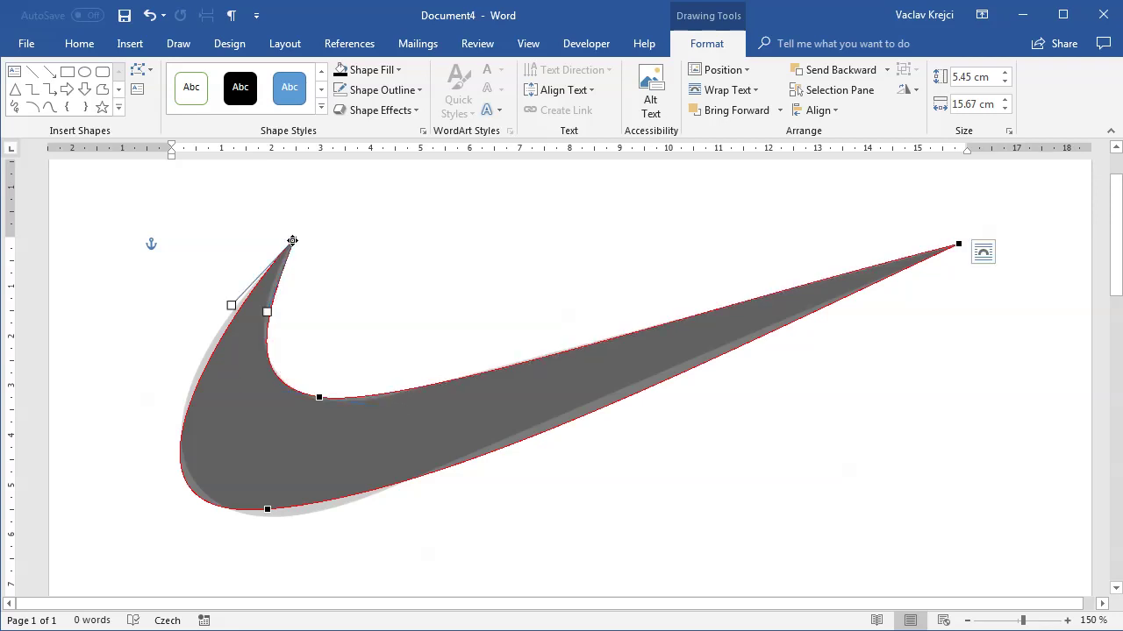
pyautogui.click(321, 397)
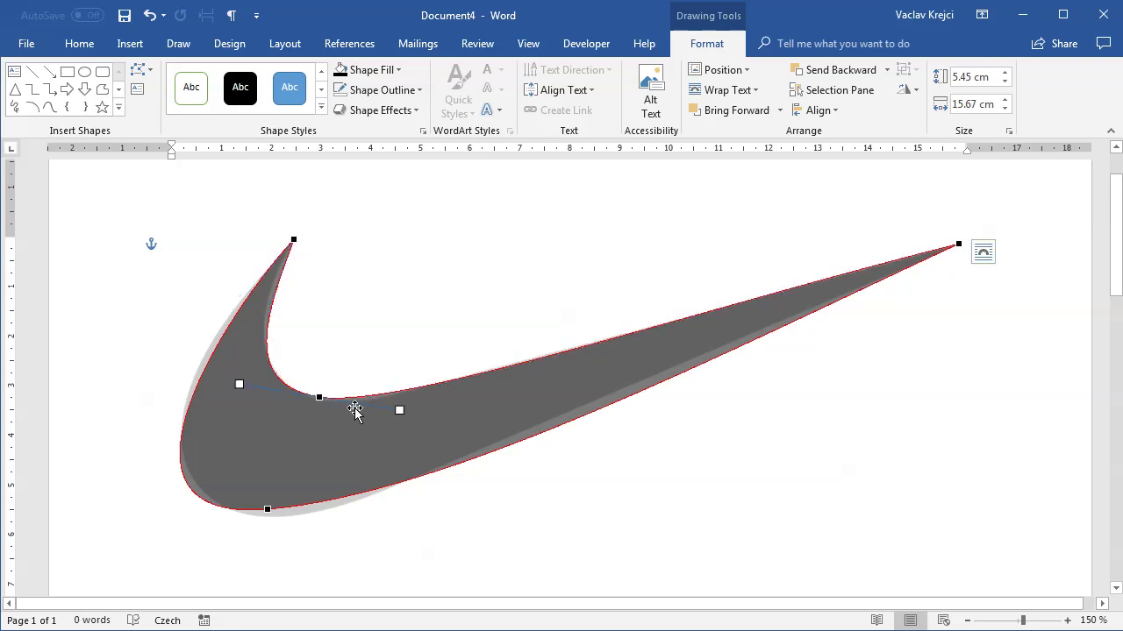
pyautogui.click(264, 510)
pyautogui.moveTo(445, 497); pyautogui.dragTo(434, 523)
pyautogui.moveTo(267, 509); pyautogui.dragTo(256, 518)
# Step: Tighten the lower edge toward the tip and fine-tune the bottom point's curve
pyautogui.click(956, 243)
pyautogui.moveTo(724, 350); pyautogui.dragTo(643, 372)
pyautogui.click(254, 517)
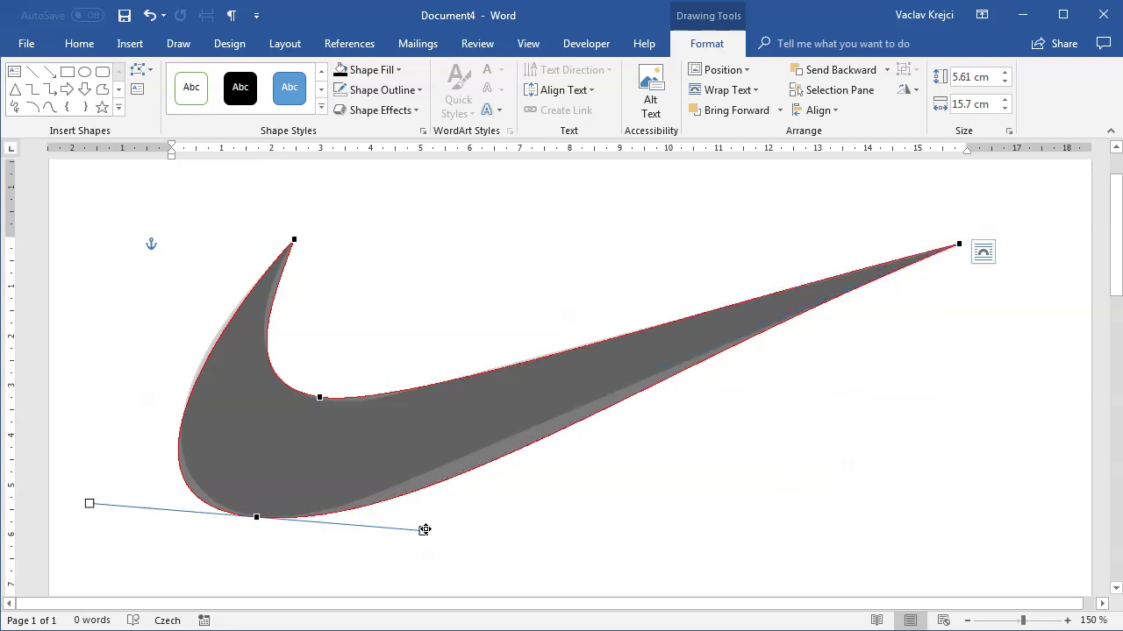
pyautogui.moveTo(414, 530); pyautogui.dragTo(382, 524)
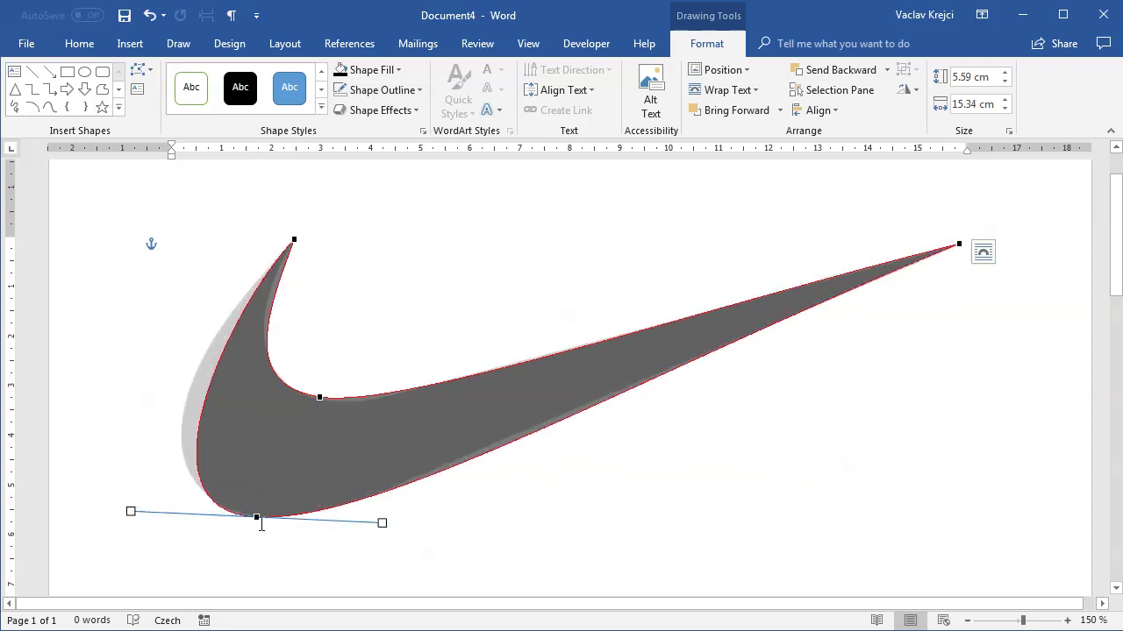
pyautogui.moveTo(252, 517); pyautogui.dragTo(245, 508)
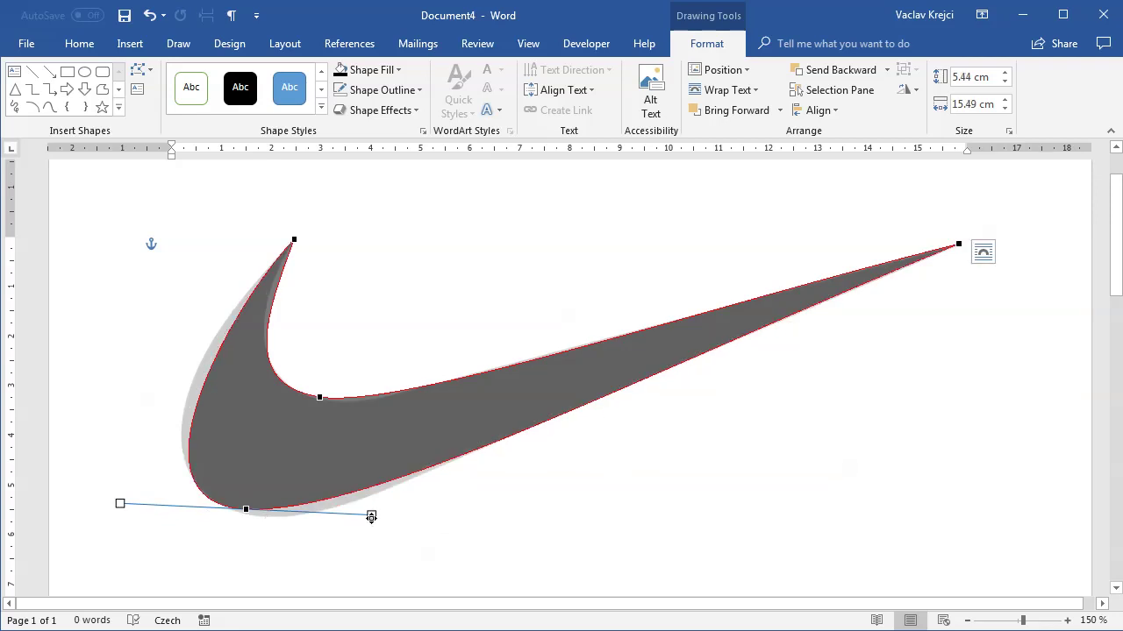
pyautogui.moveTo(371, 518); pyautogui.dragTo(382, 535)
pyautogui.moveTo(245, 510); pyautogui.dragTo(237, 511)
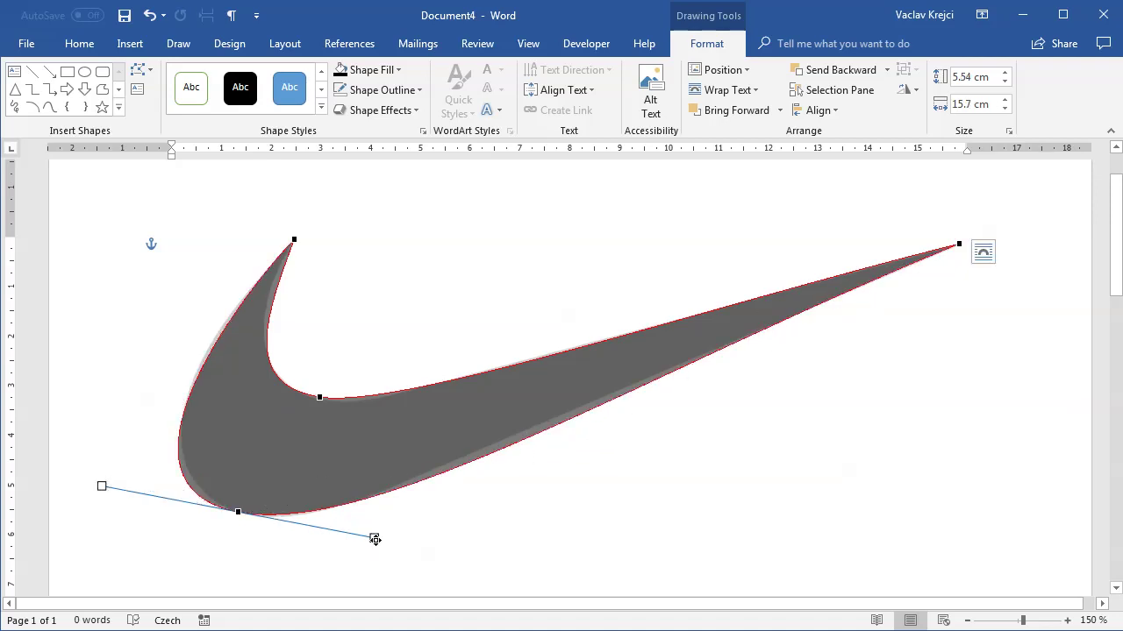
pyautogui.moveTo(375, 539); pyautogui.dragTo(361, 537)
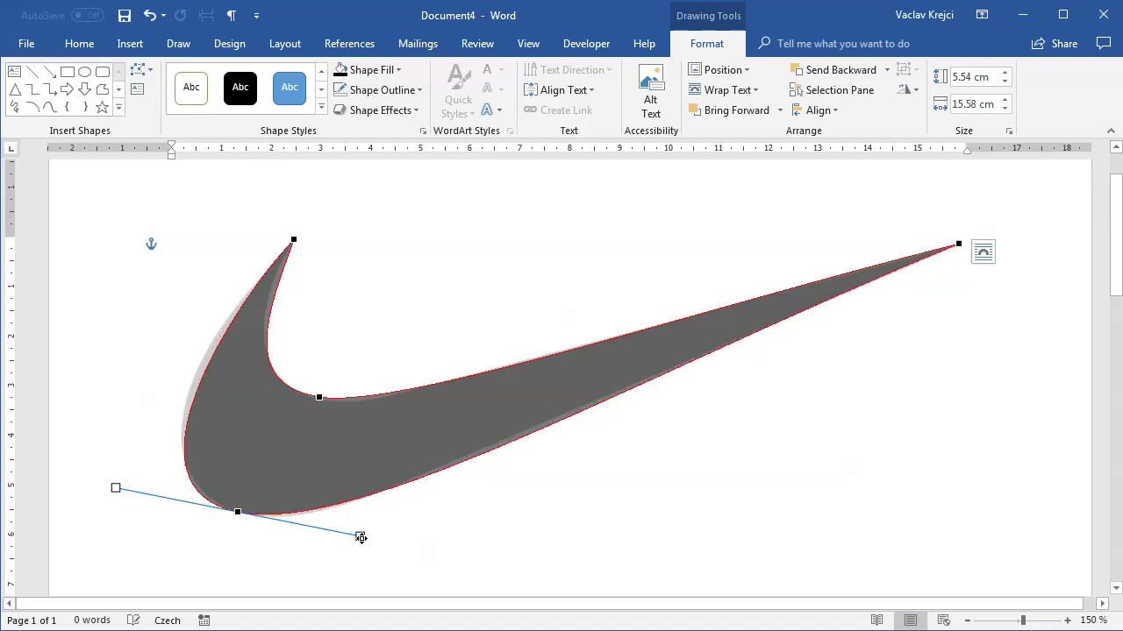
# Step: Widen the left edge below the top point and fine-tune the bottom curve against the reference
pyautogui.click(293, 240)
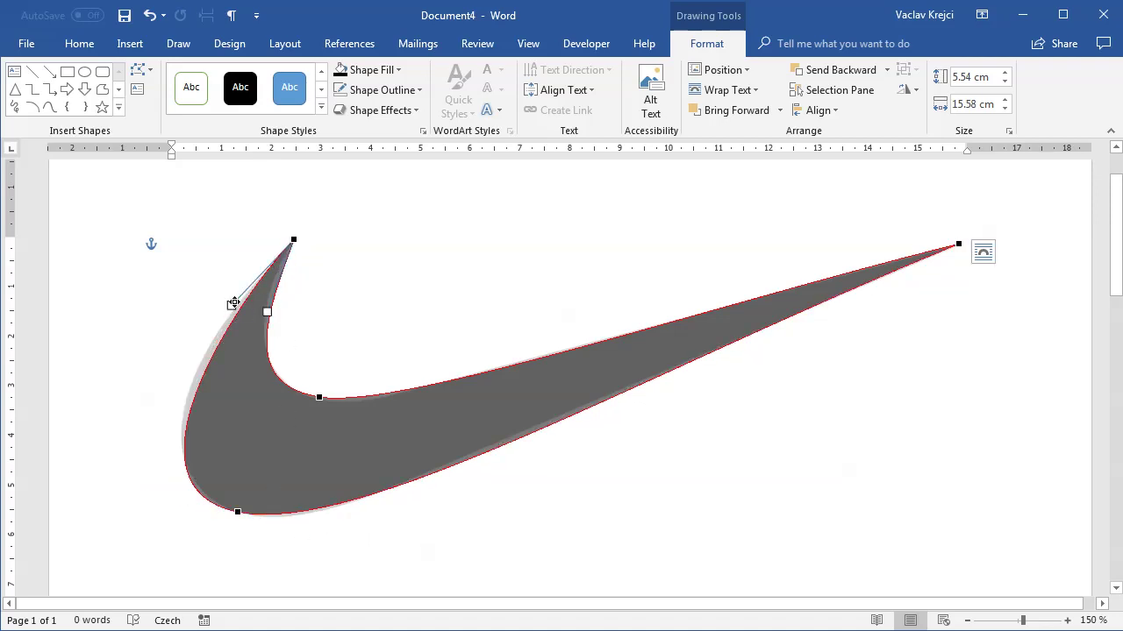
pyautogui.moveTo(231, 305); pyautogui.dragTo(203, 321)
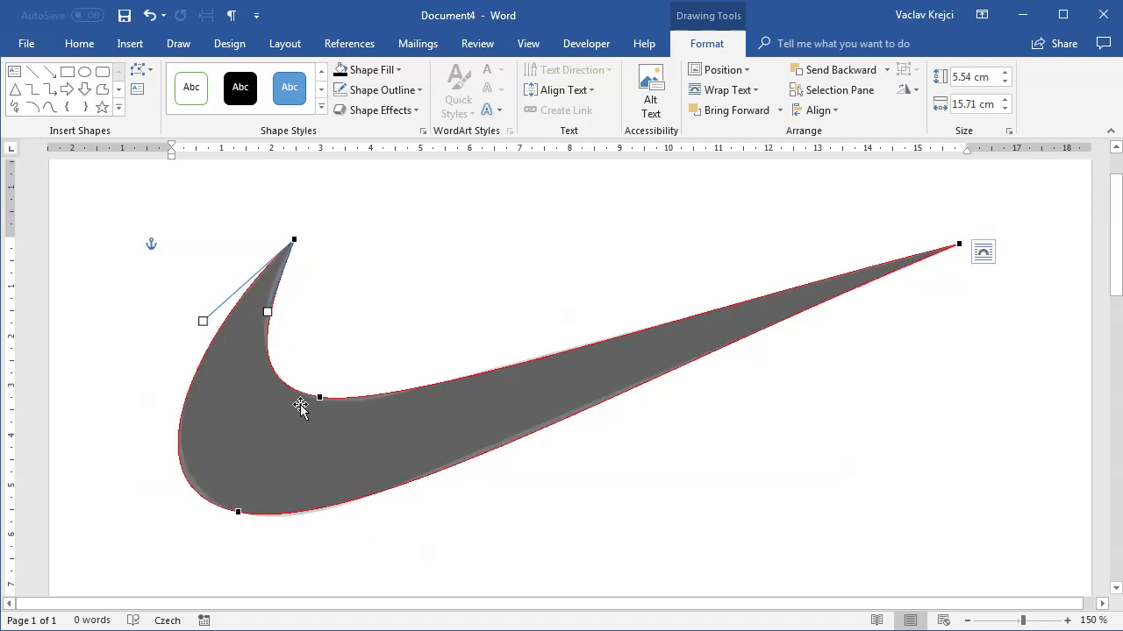
pyautogui.click(243, 511)
pyautogui.moveTo(243, 511); pyautogui.dragTo(247, 511)
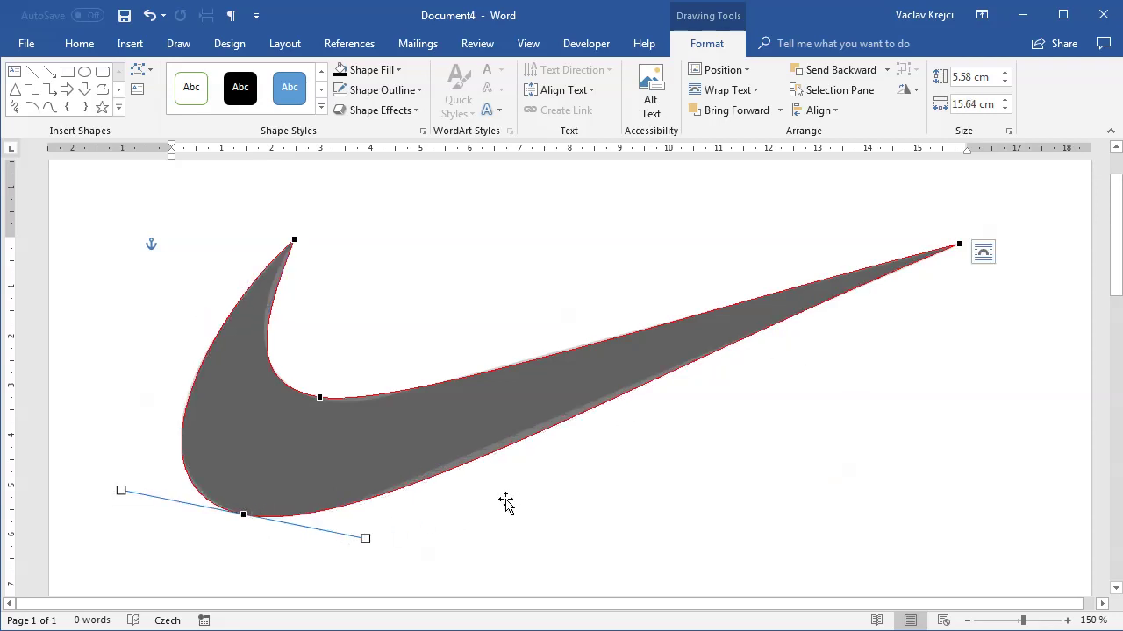
pyautogui.moveTo(365, 539); pyautogui.dragTo(354, 535)
pyautogui.moveTo(245, 516); pyautogui.dragTo(242, 512)
pyautogui.moveTo(348, 534); pyautogui.dragTo(356, 535)
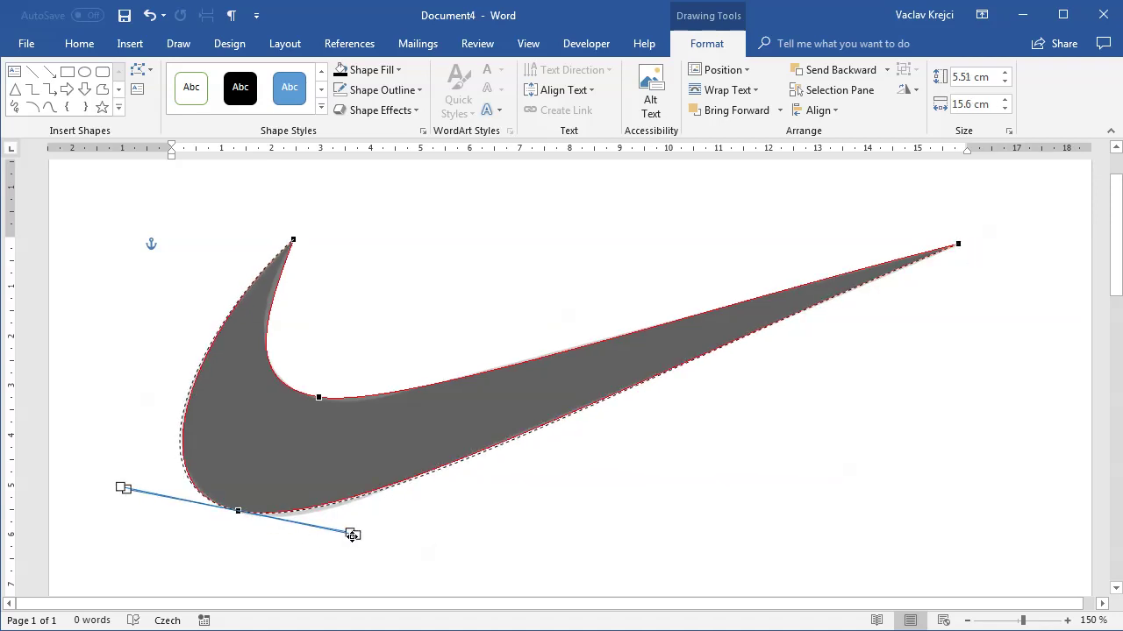
pyautogui.click(954, 243)
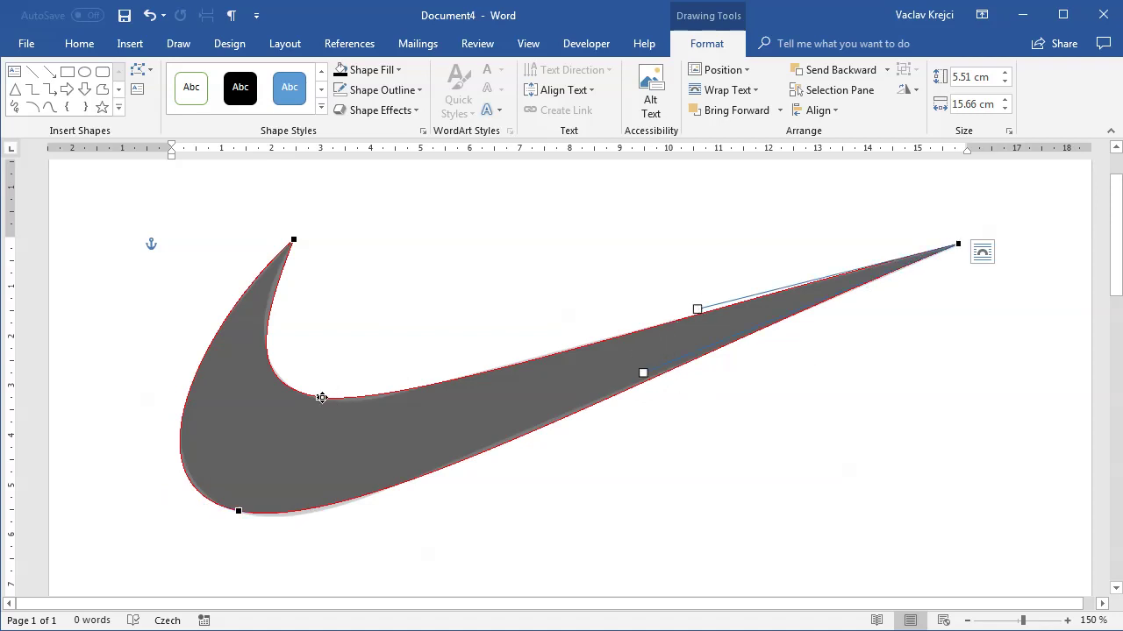
# Step: Raise the traced swoosh's fill transparency to 69%
pyautogui.scroll(-2, 526, 180)
pyautogui.scroll(1, 392, 81)
pyautogui.scroll(2, 433, 160)
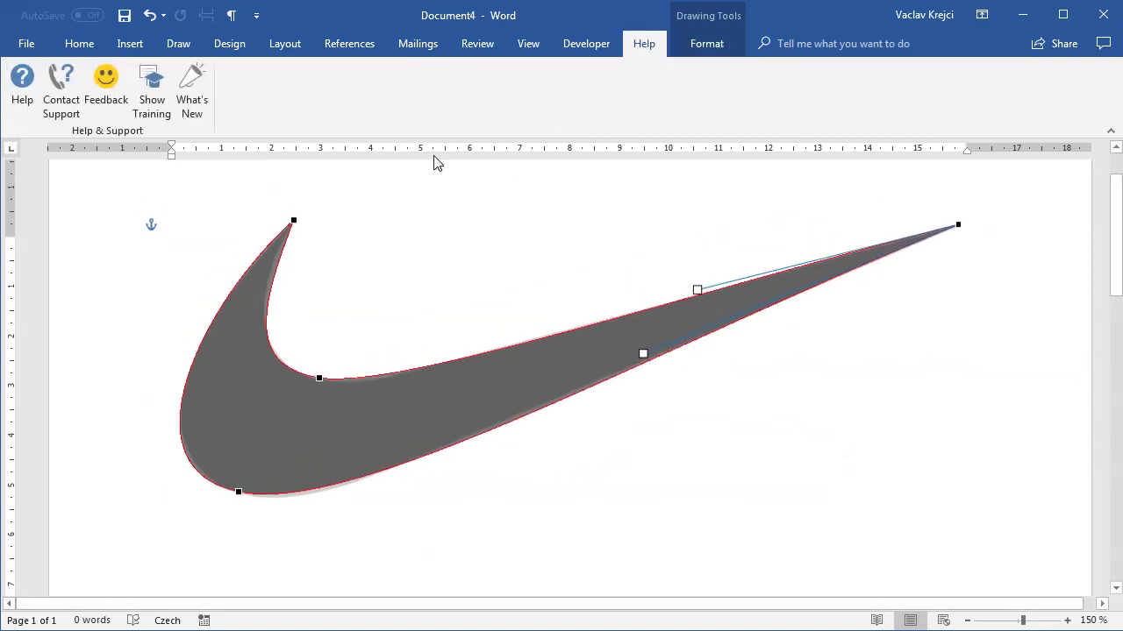
pyautogui.click(699, 45)
pyautogui.click(397, 70)
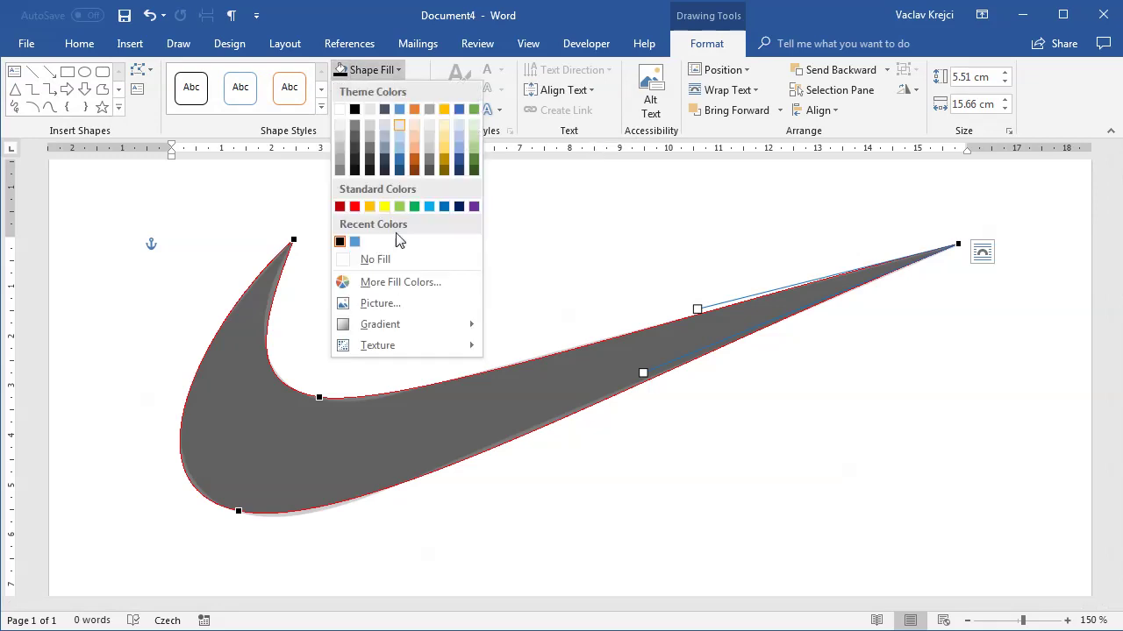
pyautogui.click(391, 283)
pyautogui.moveTo(680, 480); pyautogui.dragTo(700, 480)
pyautogui.click(852, 187)
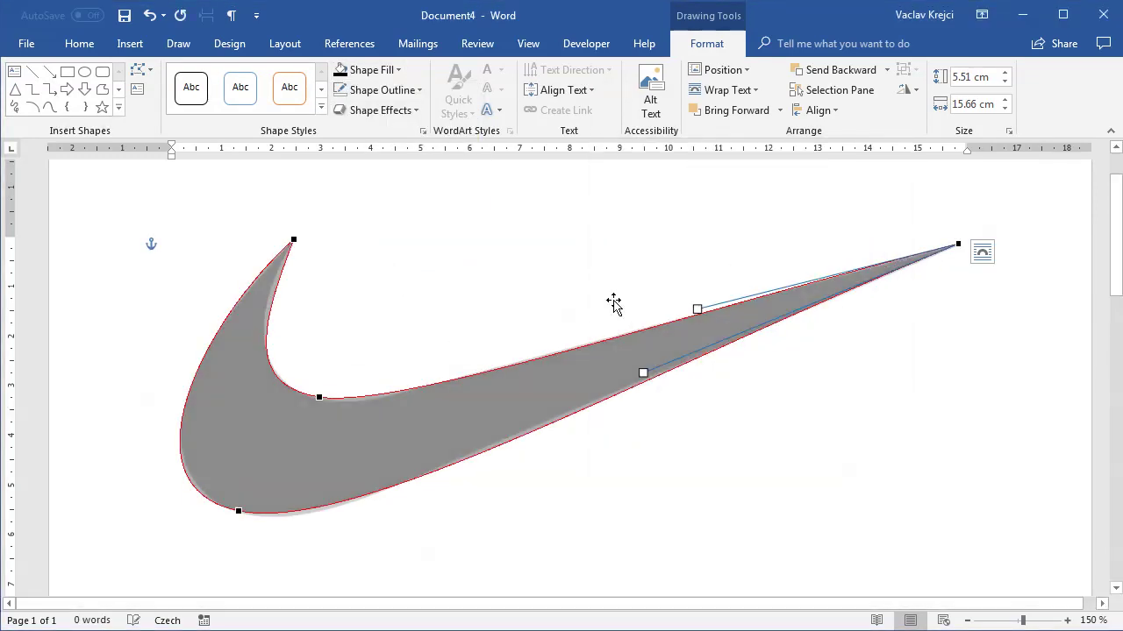
# Step: Change the swoosh fill to blue-grey and return to point editing
pyautogui.click(397, 70)
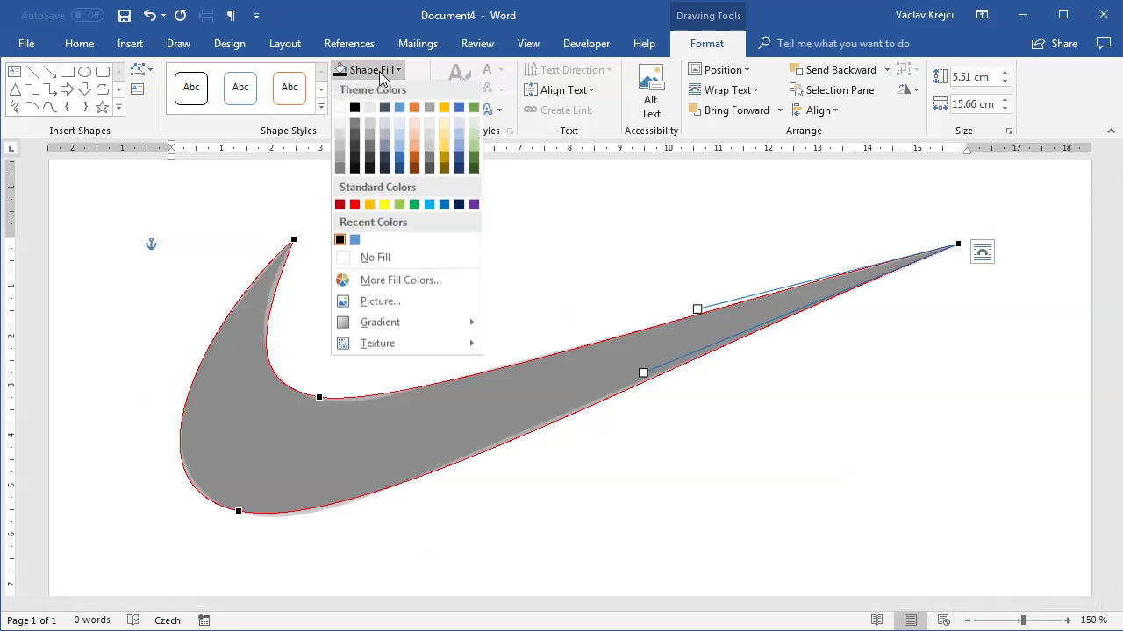
pyautogui.click(401, 155)
pyautogui.rightClick(302, 351)
pyautogui.click(266, 315)
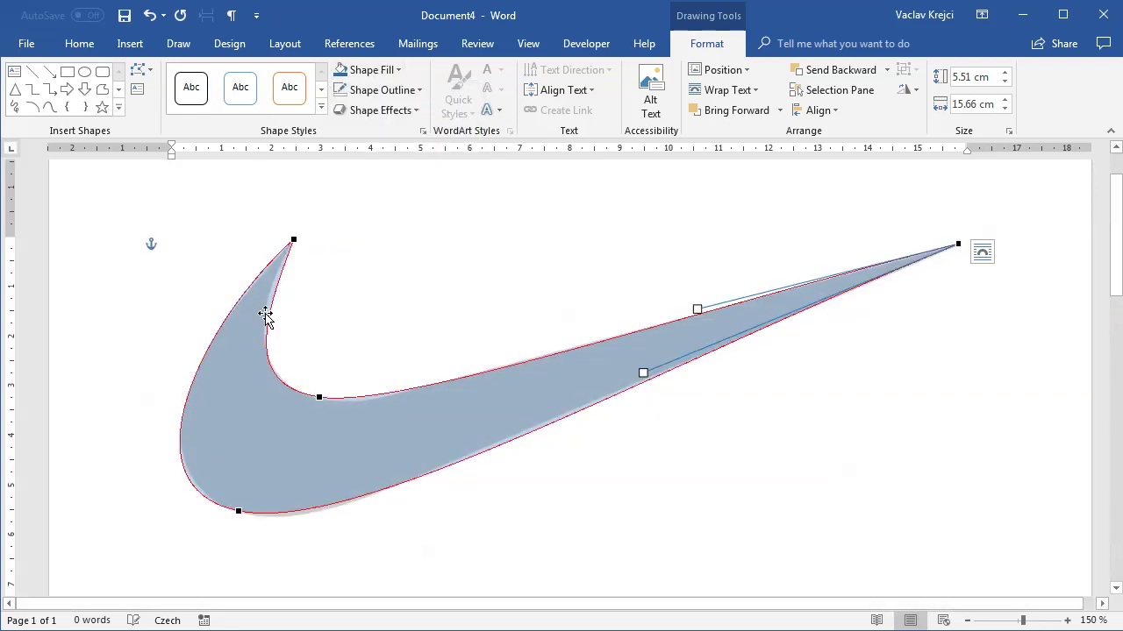
pyautogui.click(293, 240)
# Step: Adjust the top curve and the inner middle vertex and its tangent to fit the reference
pyautogui.moveTo(265, 313); pyautogui.dragTo(256, 307)
pyautogui.moveTo(316, 398); pyautogui.dragTo(321, 398)
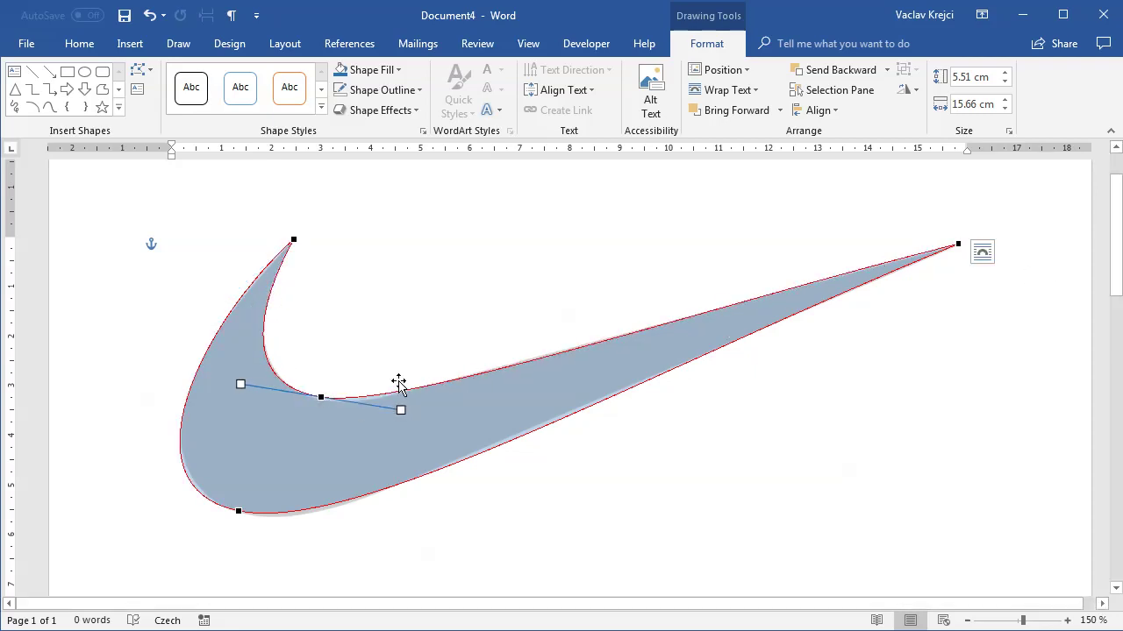
pyautogui.moveTo(401, 414); pyautogui.dragTo(409, 410)
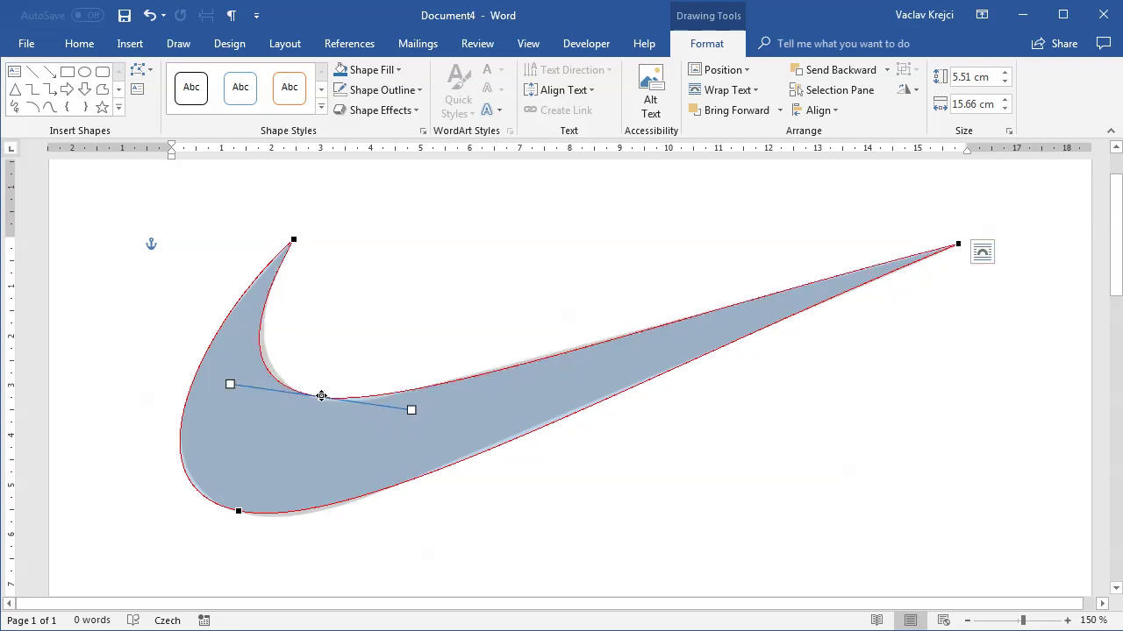
pyautogui.moveTo(321, 397); pyautogui.dragTo(334, 401)
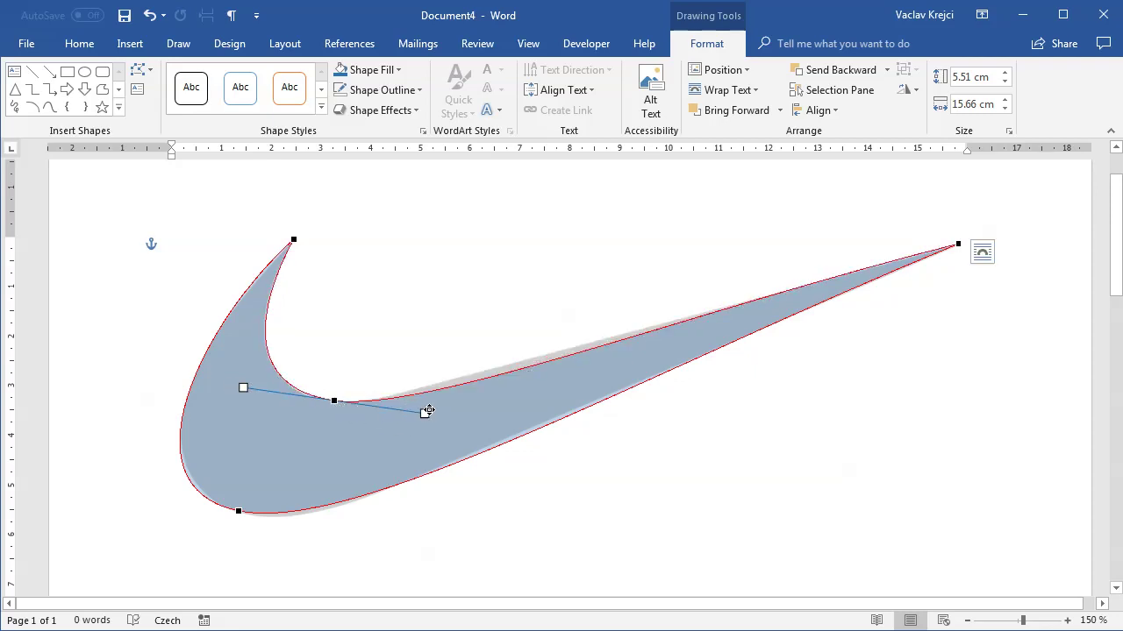
pyautogui.moveTo(427, 411); pyautogui.dragTo(421, 404)
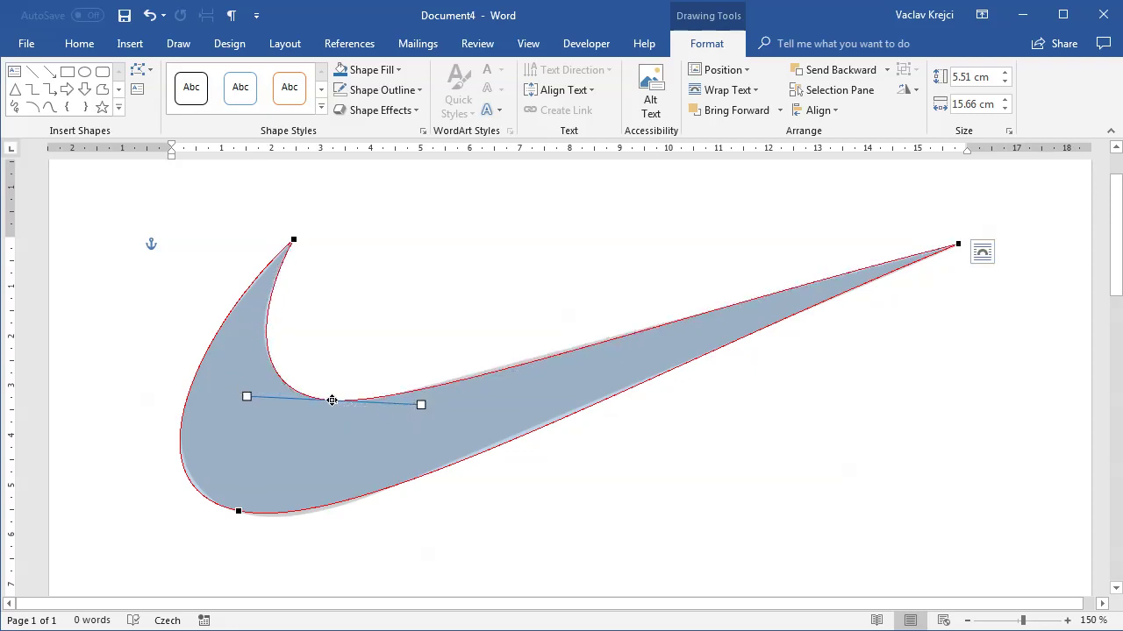
pyautogui.moveTo(332, 400); pyautogui.dragTo(328, 399)
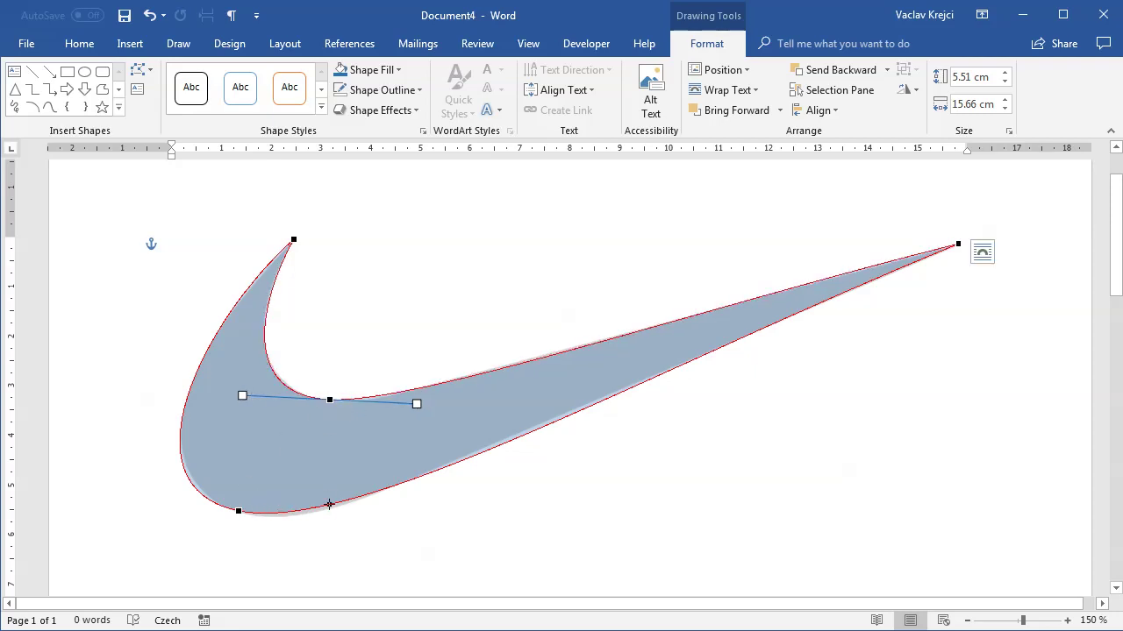
# Step: Refine the bottom vertex and its curve, then bend the lower edge toward the right tip
pyautogui.click(240, 512)
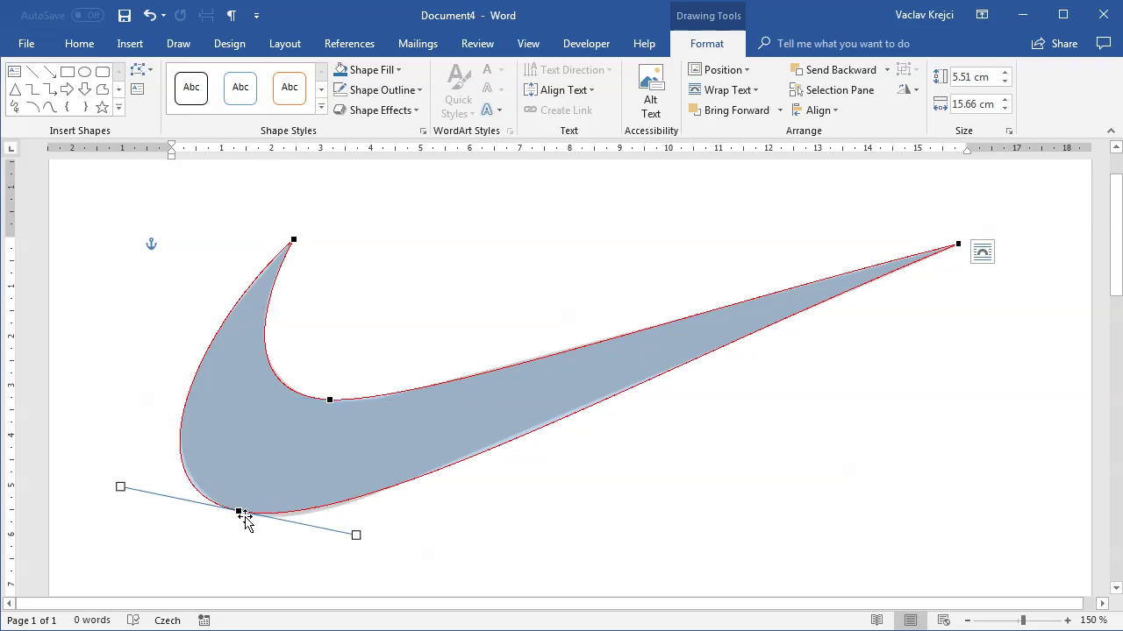
pyautogui.moveTo(248, 514); pyautogui.dragTo(243, 514)
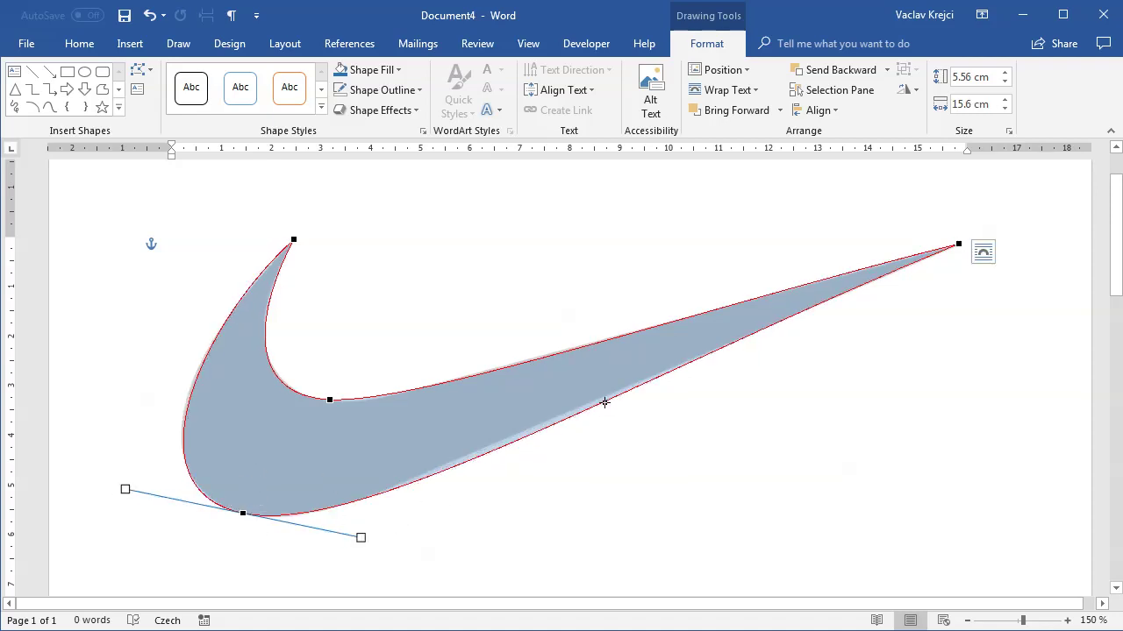
pyautogui.moveTo(365, 535); pyautogui.dragTo(346, 537)
pyautogui.moveTo(244, 514); pyautogui.dragTo(234, 509)
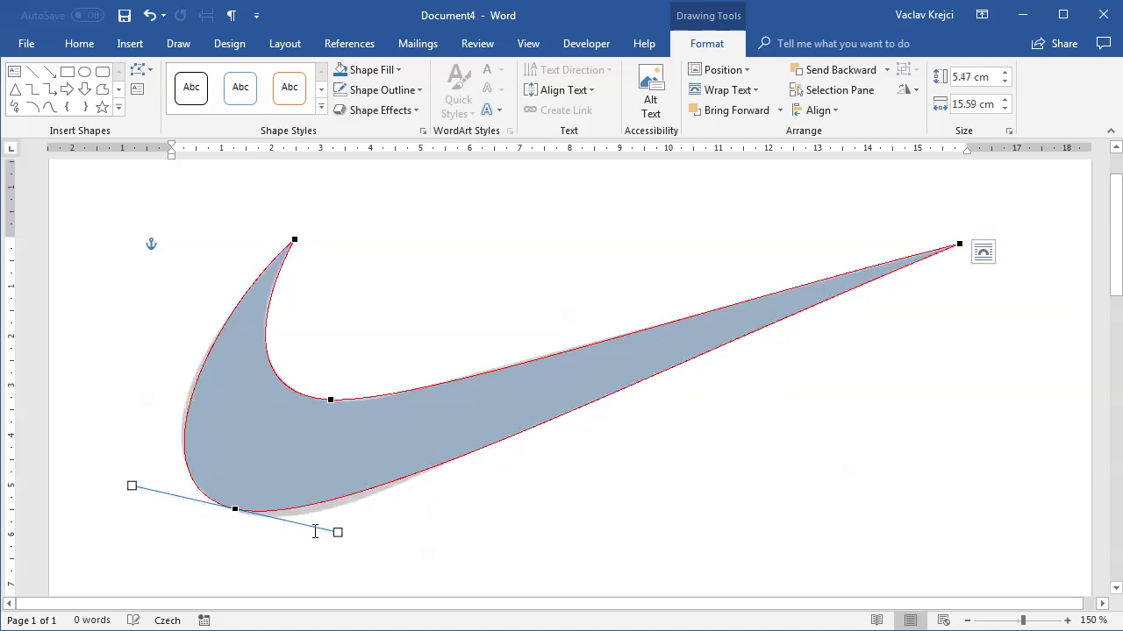
pyautogui.moveTo(337, 533); pyautogui.dragTo(346, 536)
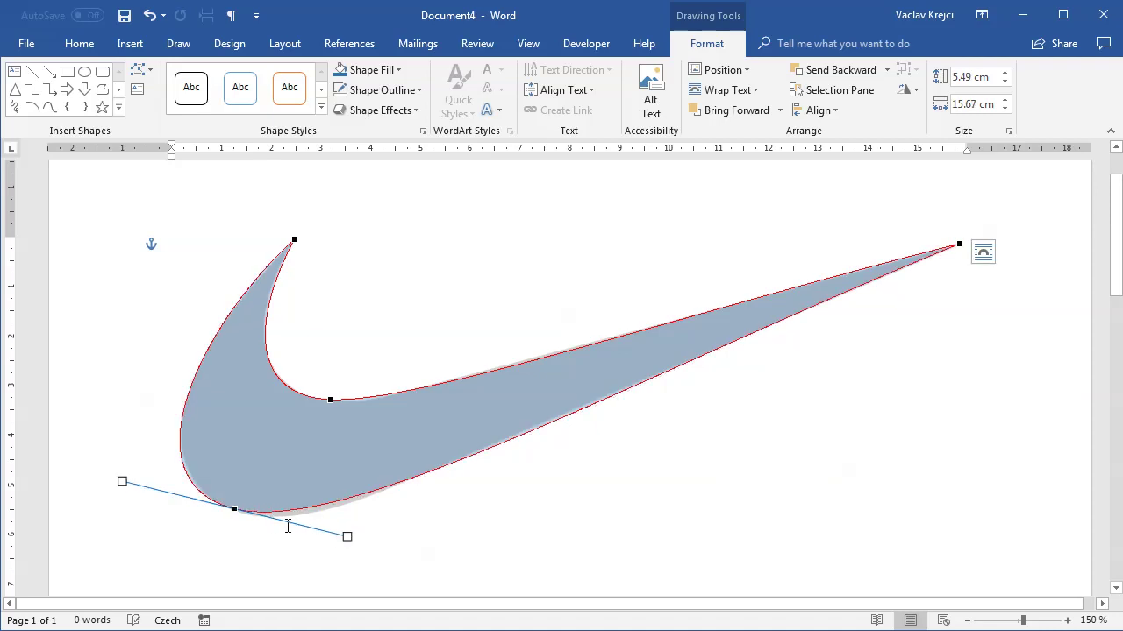
pyautogui.moveTo(241, 511); pyautogui.dragTo(238, 511)
pyautogui.moveTo(348, 537); pyautogui.dragTo(349, 536)
pyautogui.moveTo(238, 510); pyautogui.dragTo(241, 510)
pyautogui.click(961, 243)
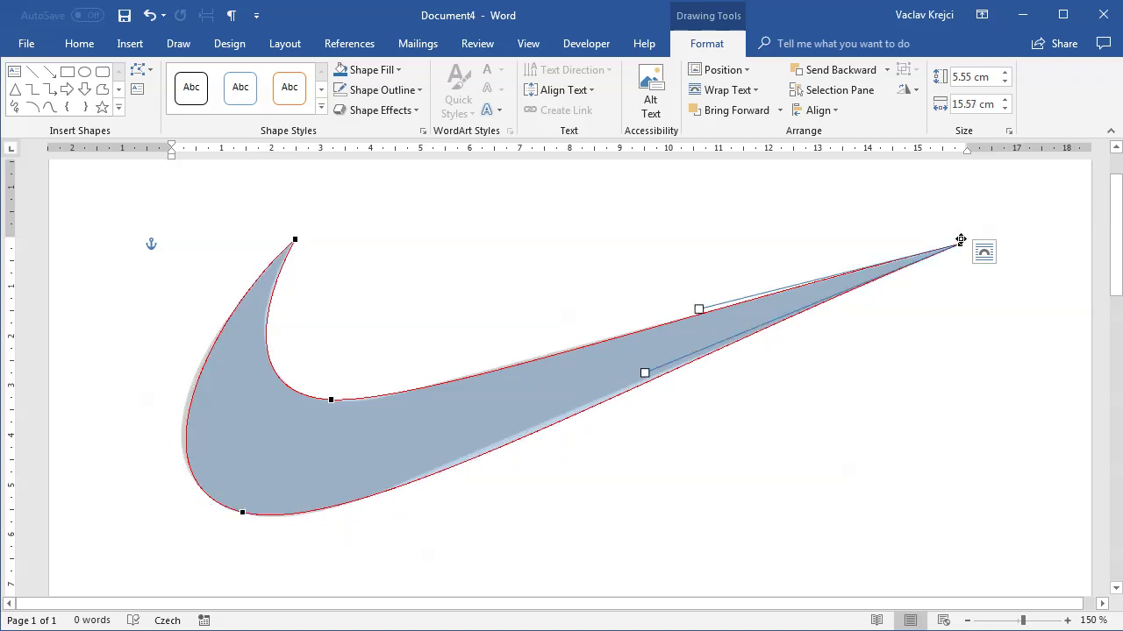
pyautogui.moveTo(646, 374); pyautogui.dragTo(590, 389)
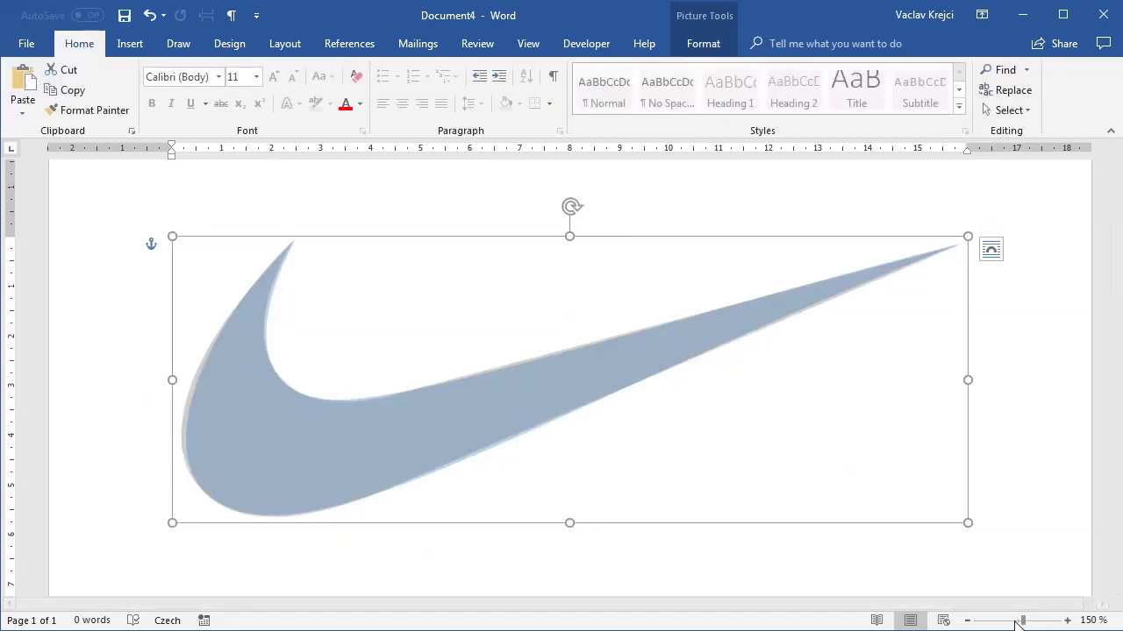
# Step: Finish point editing and move the traced swoosh below the reference image
pyautogui.click(1017, 621)
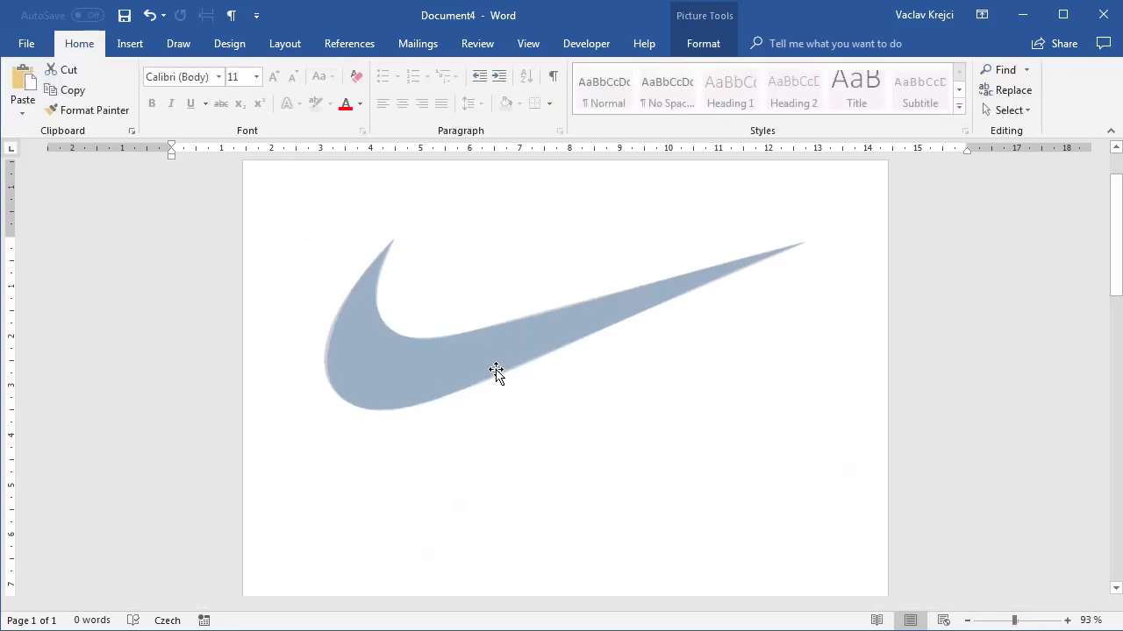
pyautogui.click(521, 348)
pyautogui.moveTo(521, 348)
pyautogui.mouseDown()
pyautogui.moveTo(511, 260)
pyautogui.moveTo(508, 464)
pyautogui.mouseUp()
# Step: Give the swoosh a solid black fill at 0% transparency, then select the reference image
pyautogui.click(701, 44)
pyautogui.click(369, 70)
pyautogui.click(369, 109)
pyautogui.click(377, 70)
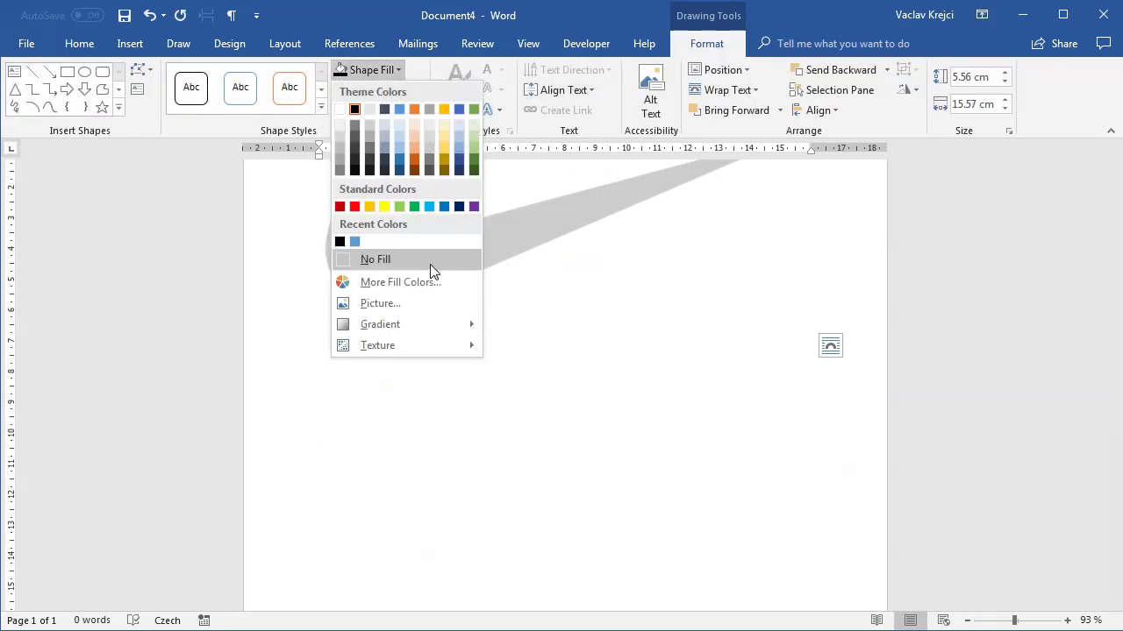
pyautogui.click(401, 281)
pyautogui.moveTo(701, 485); pyautogui.dragTo(629, 481)
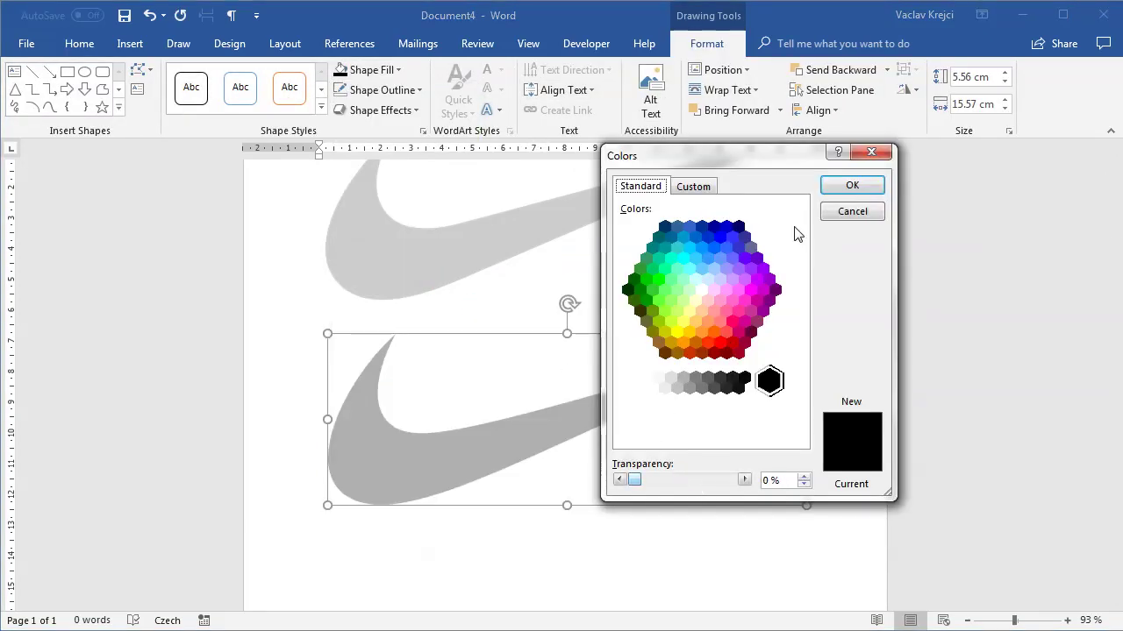
pyautogui.click(851, 186)
pyautogui.click(509, 252)
pyautogui.scroll(1, 385, 254)
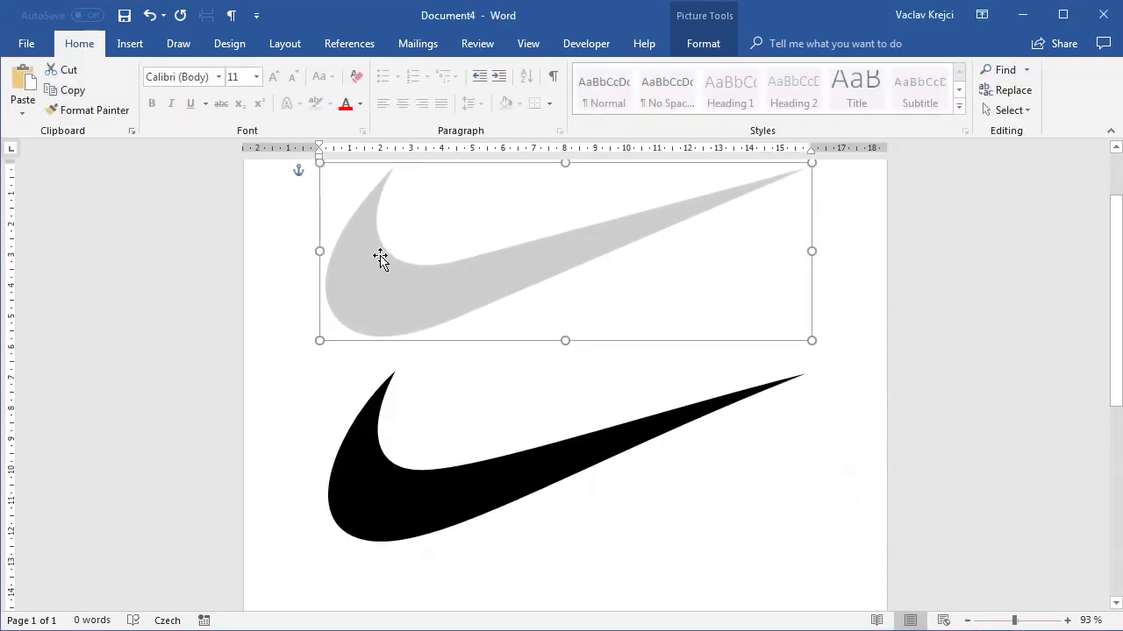
# Step: Reset the reference picture's corrections in Format Picture so the swoosh shows solid black
pyautogui.rightClick(386, 262)
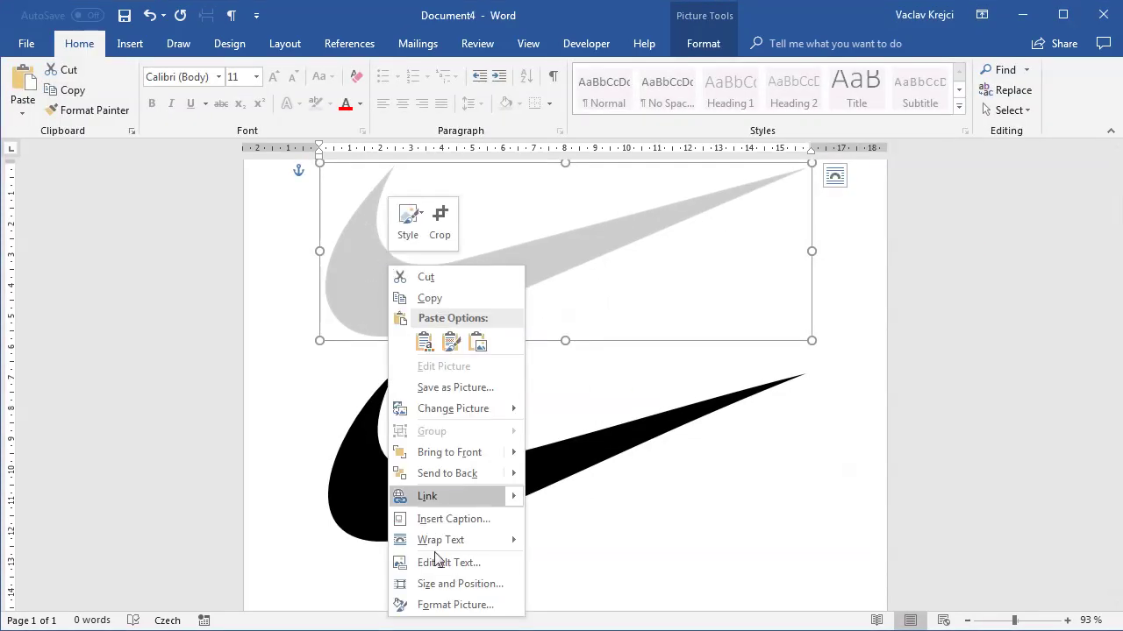
pyautogui.click(441, 605)
pyautogui.click(973, 195)
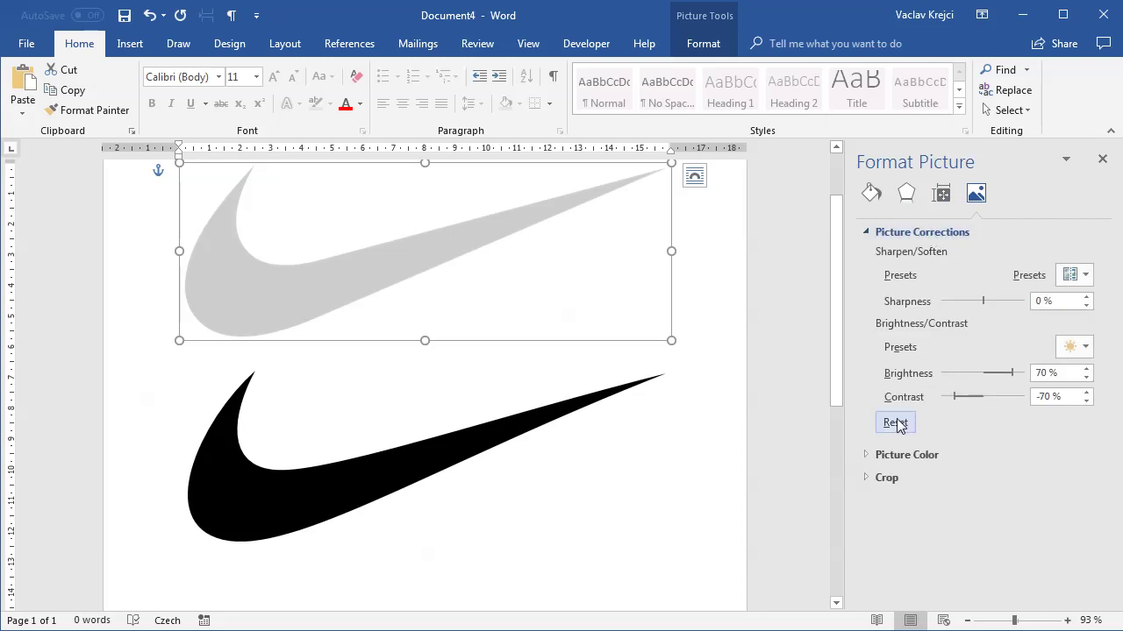
pyautogui.click(896, 423)
pyautogui.click(699, 351)
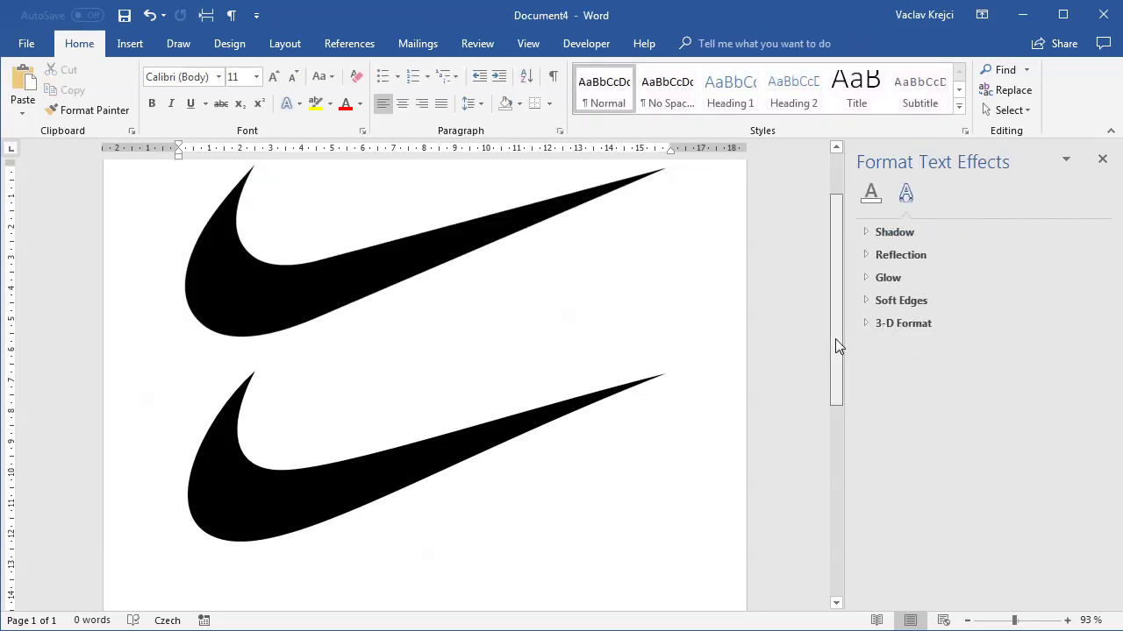
pyautogui.scroll(1, 837, 347)
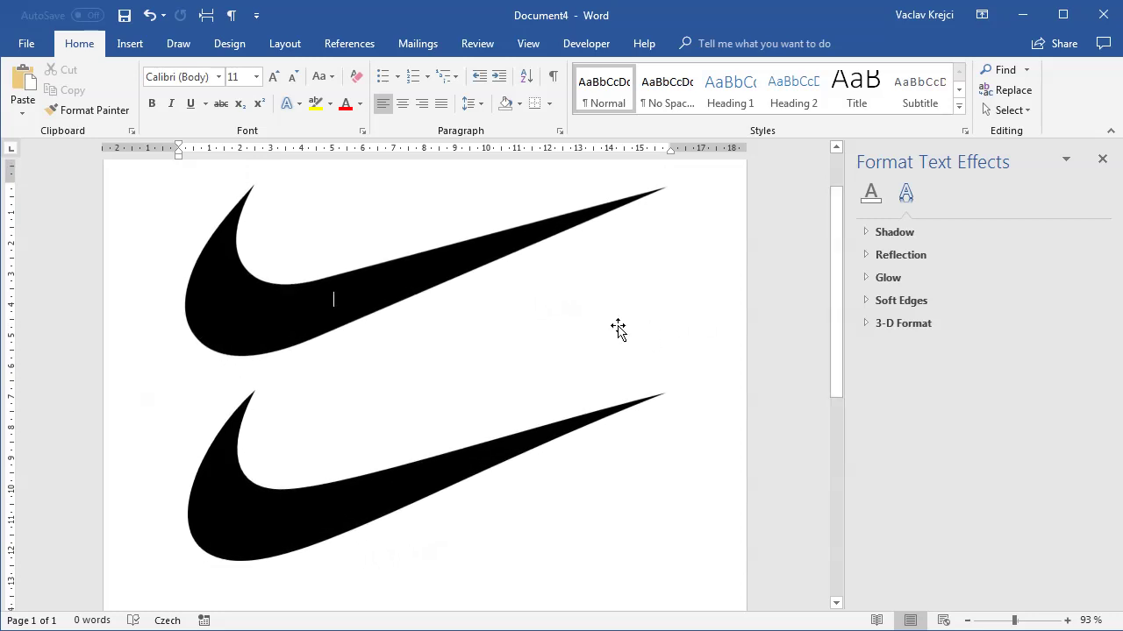